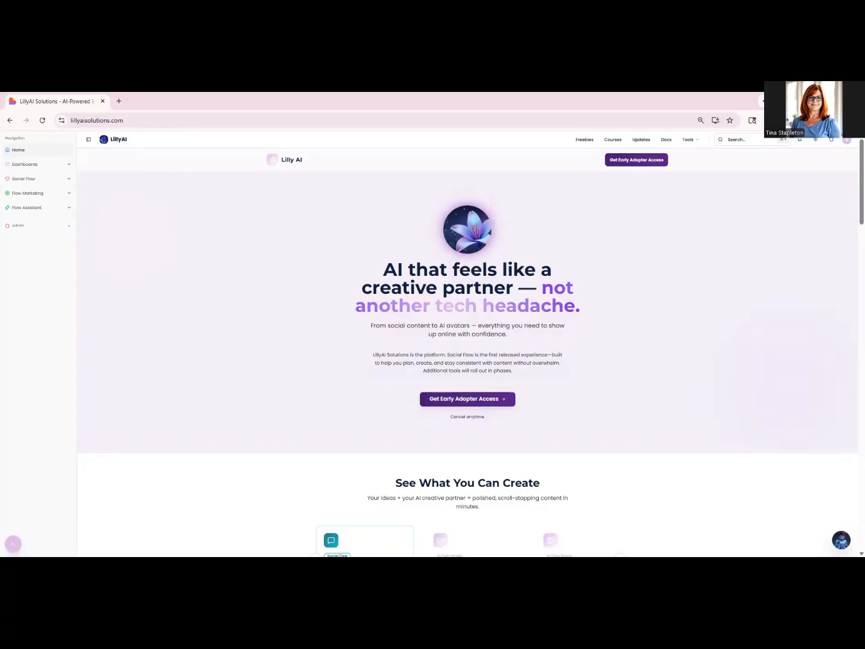
- Open the Freebie Builder from the Lead Capture tools of Flow Marketing
{"action": "left_click", "coordinate": [69, 193]}
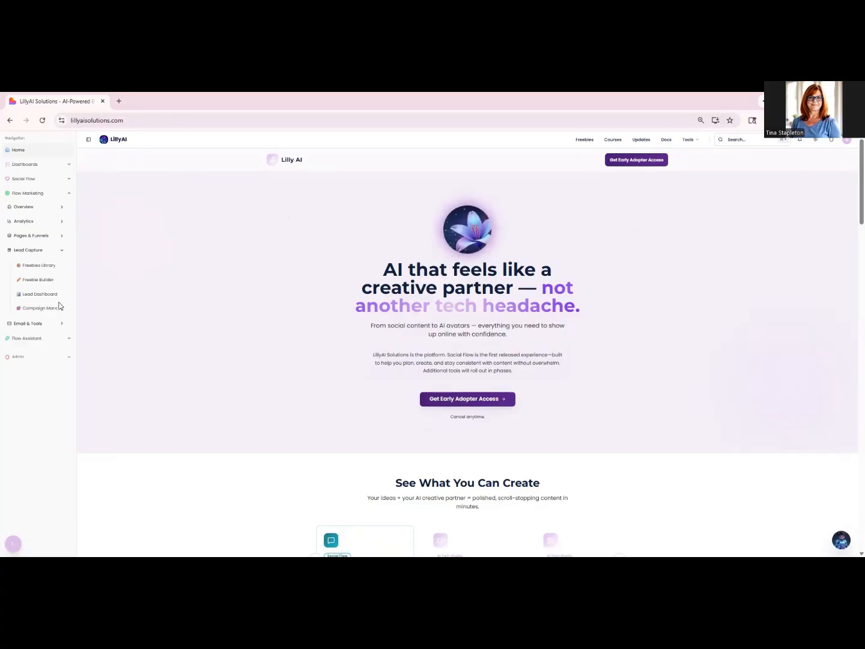
{"action": "left_click", "coordinate": [30, 280]}
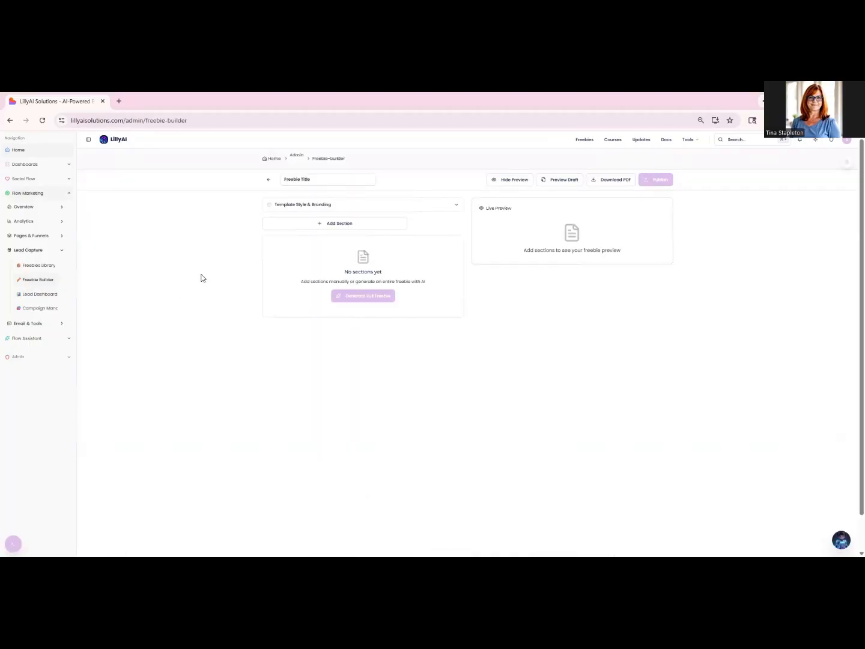
{"action": "left_click", "coordinate": [340, 226]}
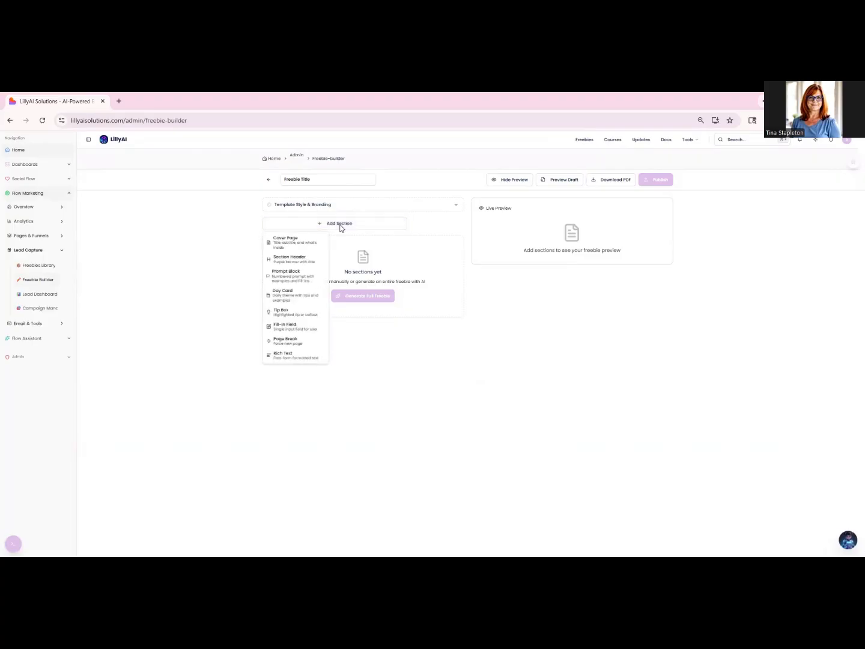
{"action": "left_click", "coordinate": [287, 245]}
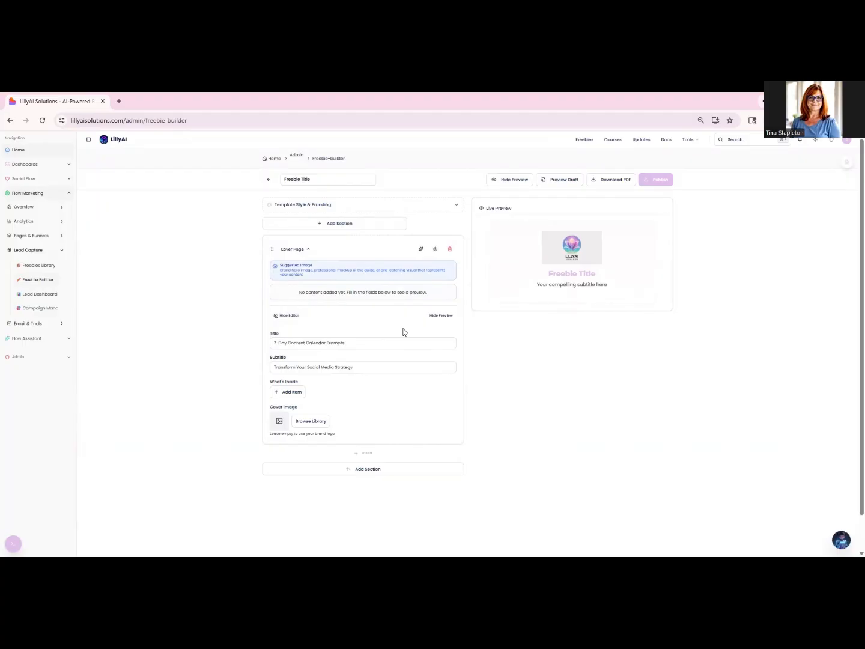
{"action": "left_click", "coordinate": [449, 249]}
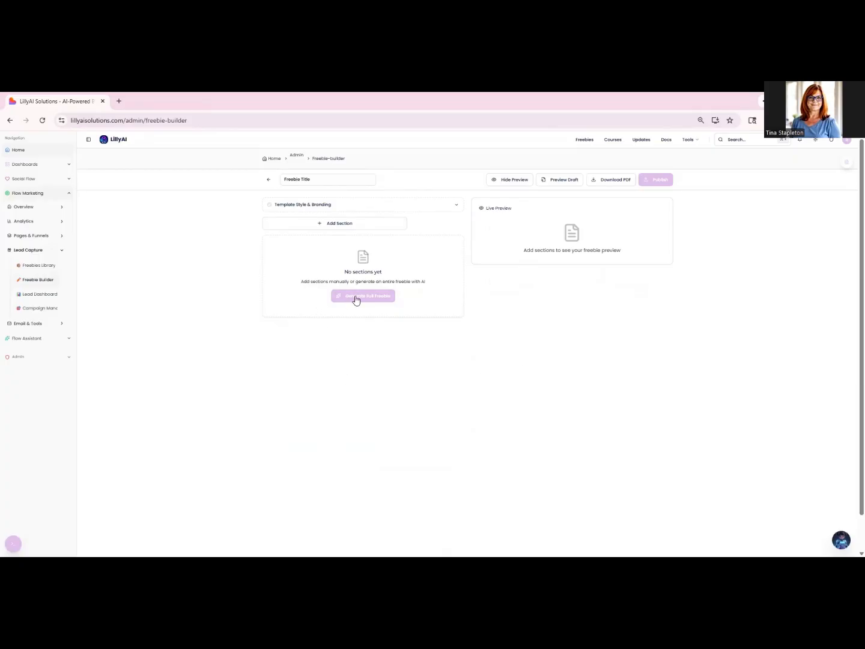
- Title the new freebie "7 Day Calendar for Non-Techs"
{"action": "left_click", "coordinate": [317, 181]}
{"action": "type", "text": "7 Day7"}
{"action": "key", "text": "BackSpace"}
{"action": "type", "text": "Calendar"}
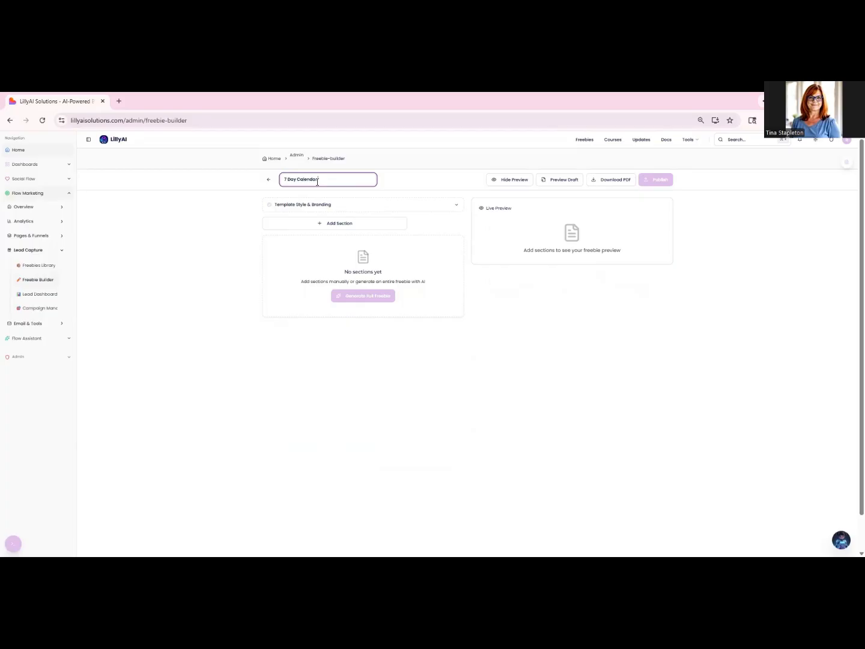
{"action": "type", "text": " for Non-Techs"}
- Generate the full freebie with AI from the pasted topic for a beginner-friendly 7-Day Social Flow Content Calendar for non-technical women entrepreneurs
{"action": "left_click", "coordinate": [359, 298]}
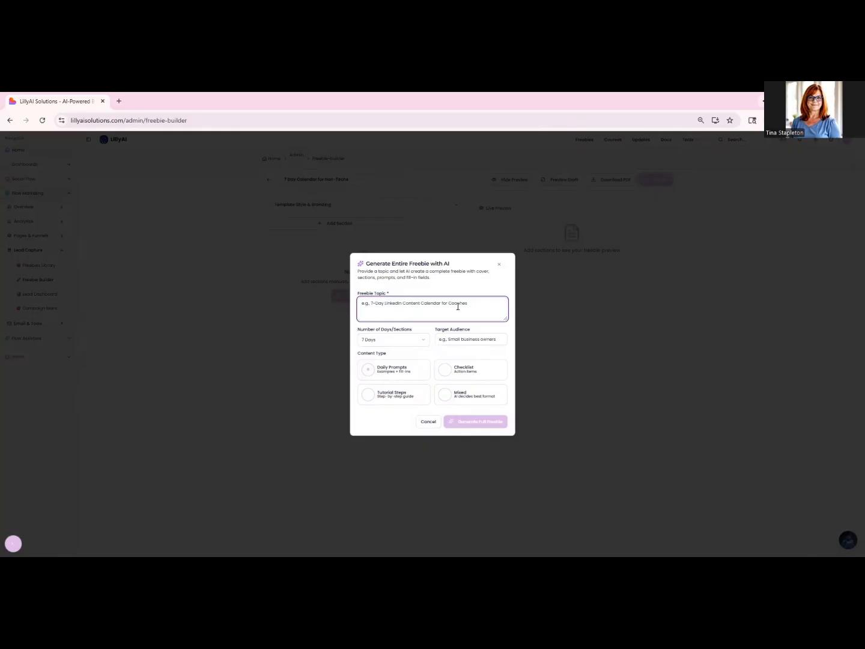
{"action": "key", "text": "ctrl+v"}
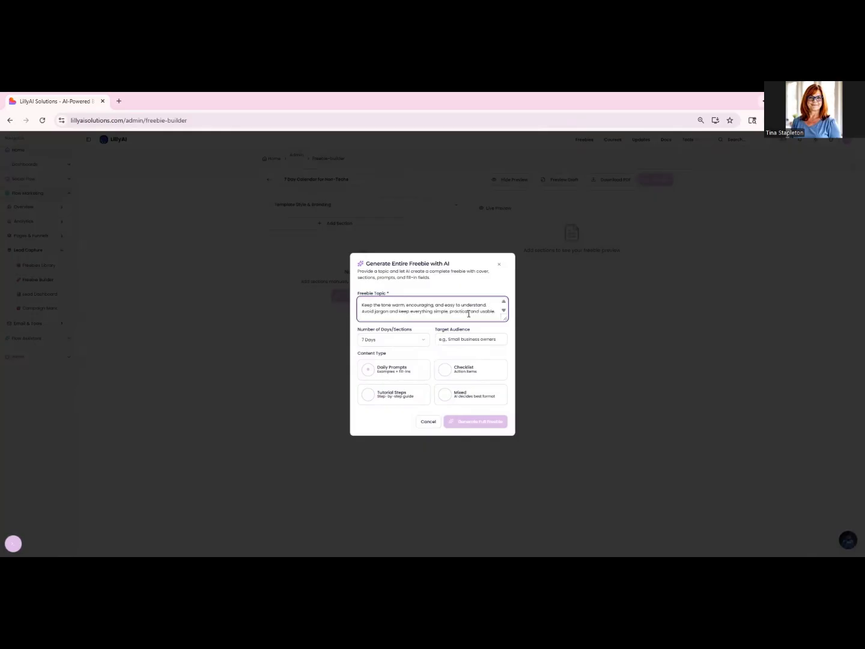
{"action": "scroll", "coordinate": [468, 314], "scroll_direction": "up", "scroll_amount": 1}
{"action": "scroll", "coordinate": [468, 313], "scroll_direction": "up", "scroll_amount": 1}
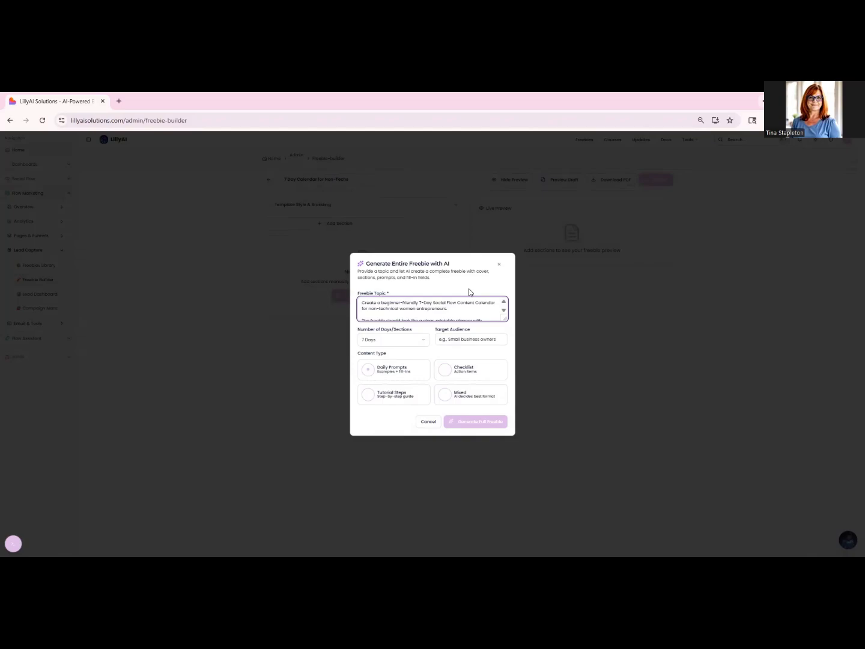
{"action": "left_click", "coordinate": [478, 426]}
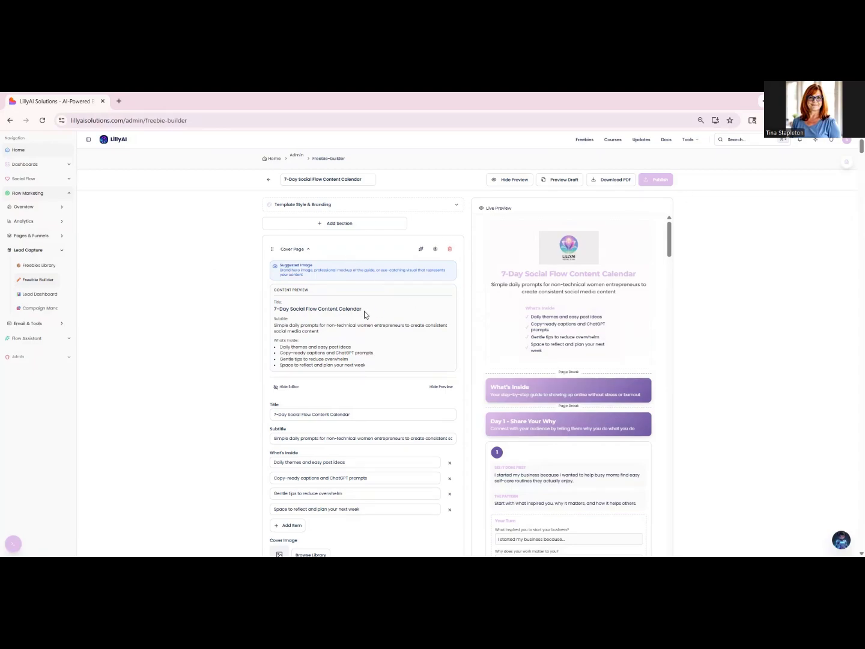
- Review the generated cover page's title, subtitle, What's Inside items and live preview
{"action": "left_click_drag", "start_coordinate": [365, 313], "coordinate": [268, 311]}
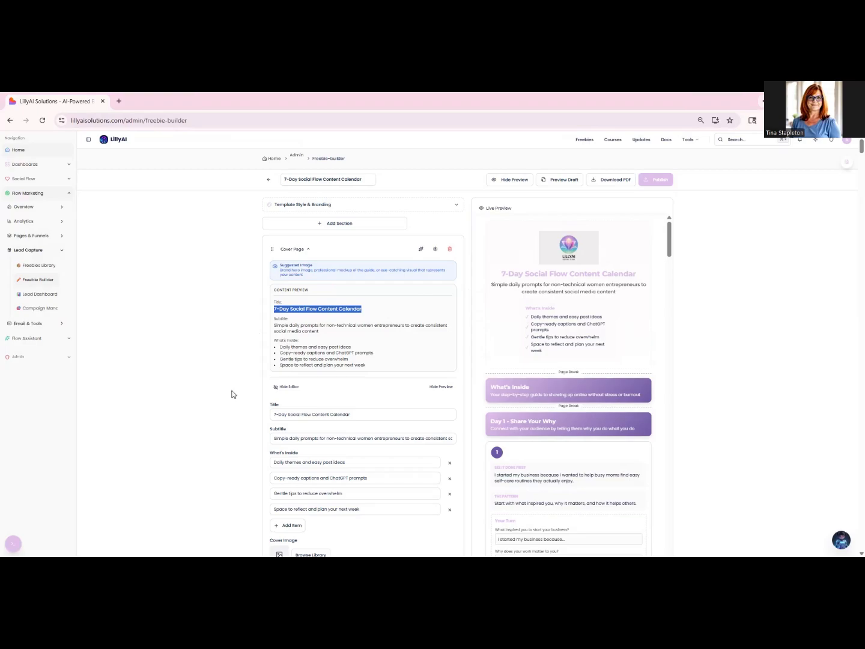
{"action": "scroll", "coordinate": [384, 393], "scroll_direction": "down", "scroll_amount": 1}
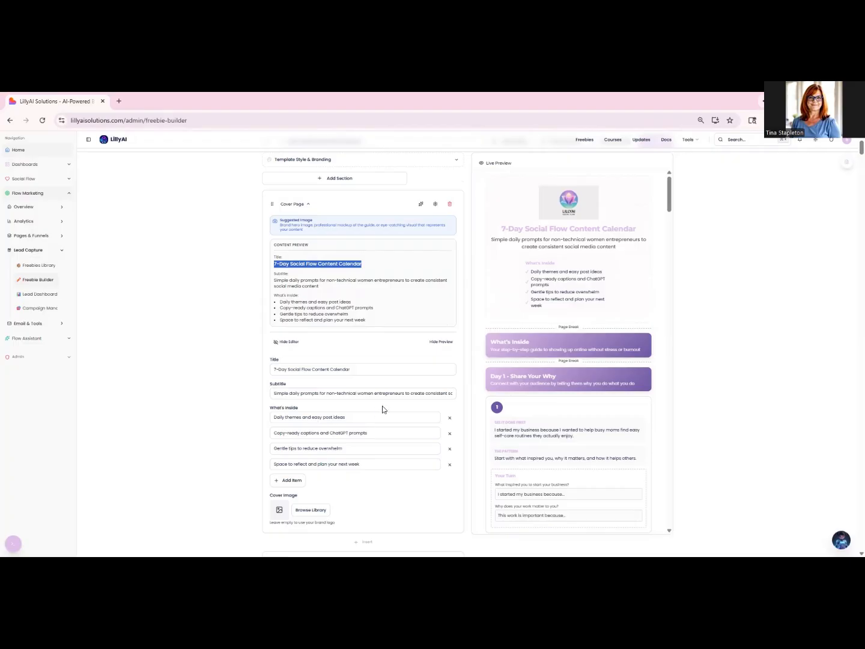
{"action": "scroll", "coordinate": [382, 409], "scroll_direction": "down", "scroll_amount": 1}
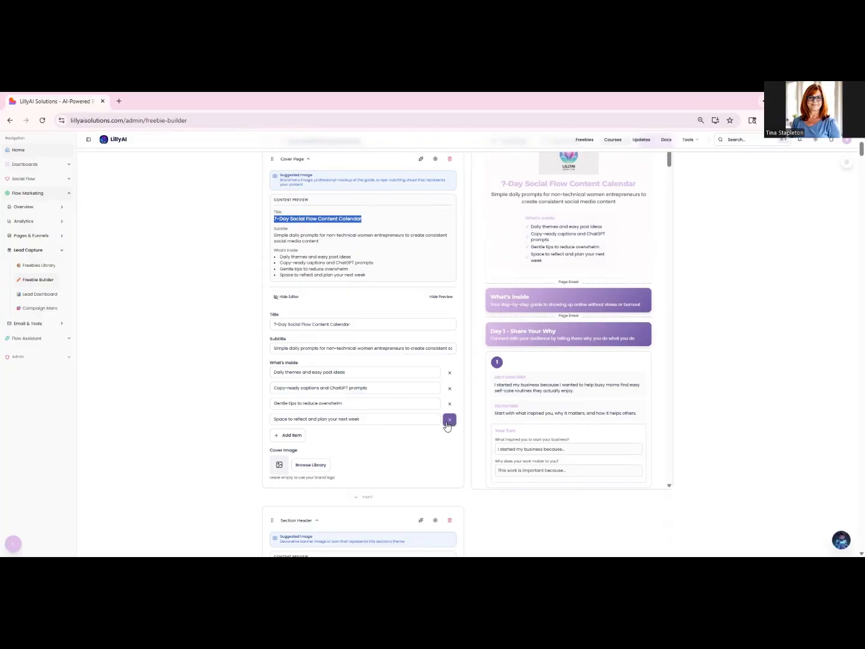
{"action": "left_click", "coordinate": [382, 420]}
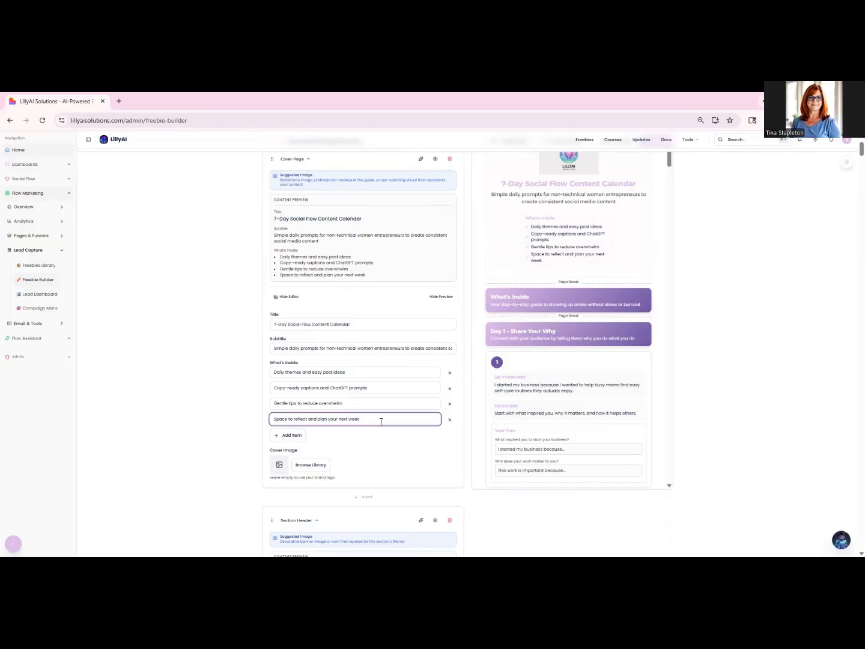
{"action": "left_click", "coordinate": [397, 449]}
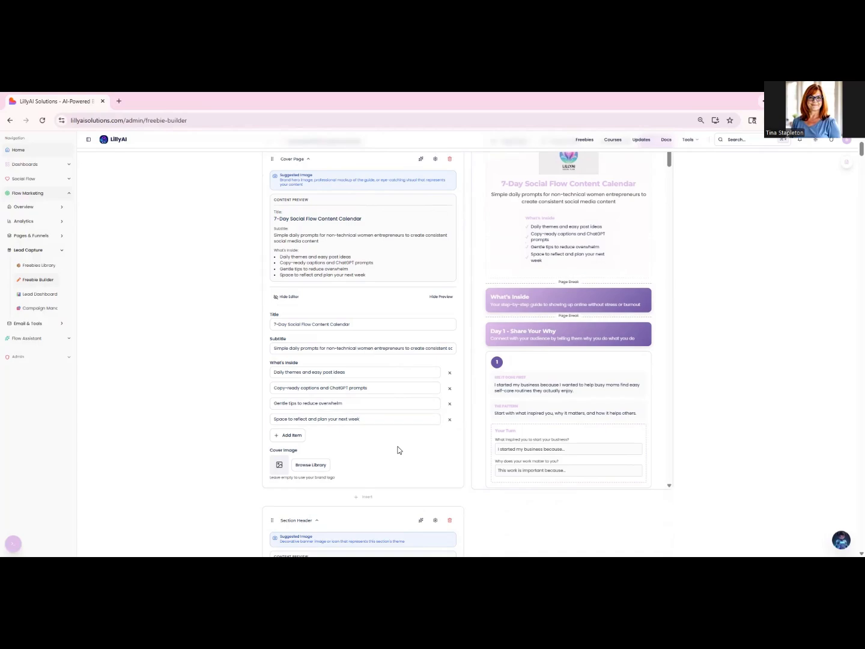
{"action": "scroll", "coordinate": [427, 438], "scroll_direction": "up", "scroll_amount": 3}
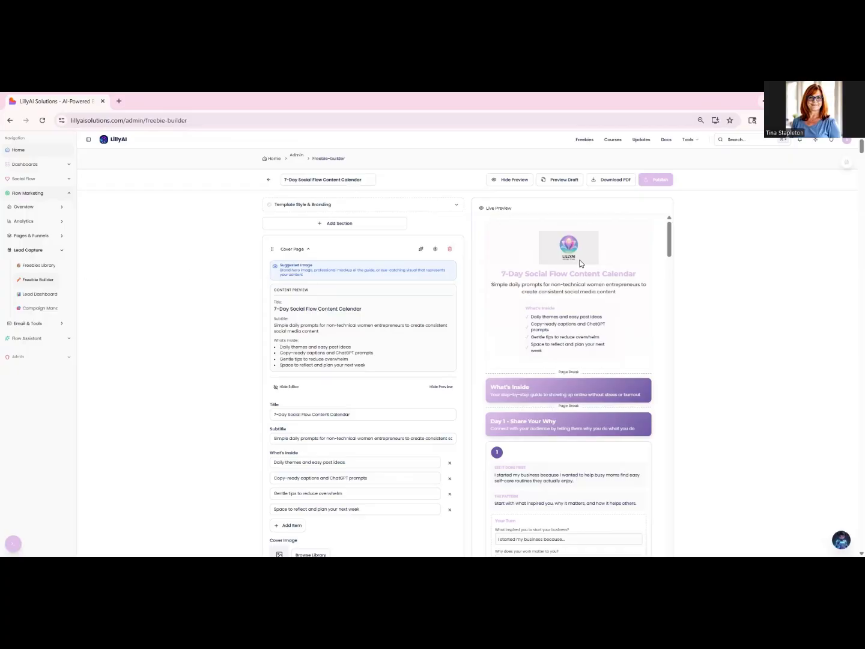
- Set the cover image to the Viral Pulse library picture of the woman holding up a phone and pointing
{"action": "scroll", "coordinate": [530, 283], "scroll_direction": "down", "scroll_amount": 2}
{"action": "scroll", "coordinate": [375, 391], "scroll_direction": "down", "scroll_amount": 3}
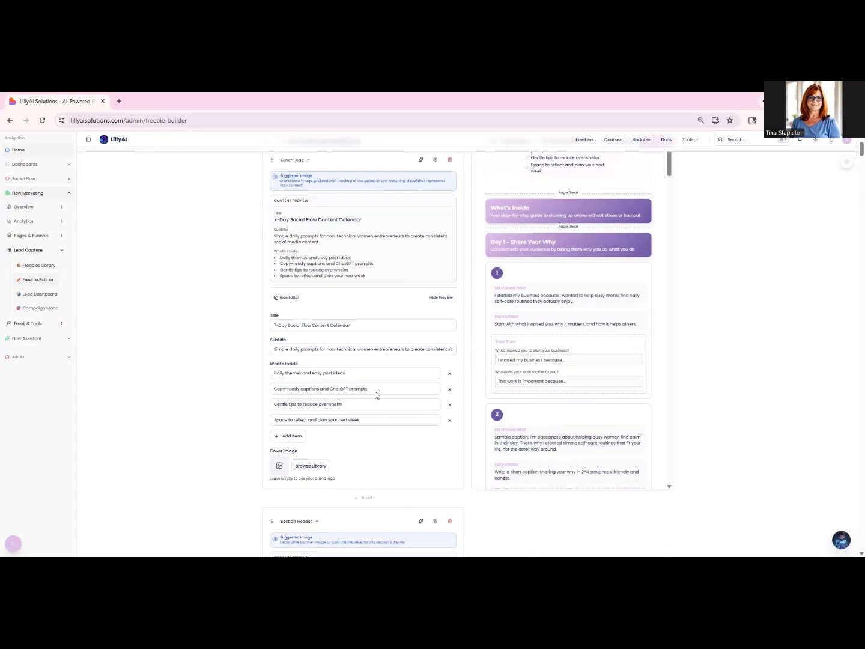
{"action": "left_click", "coordinate": [321, 422]}
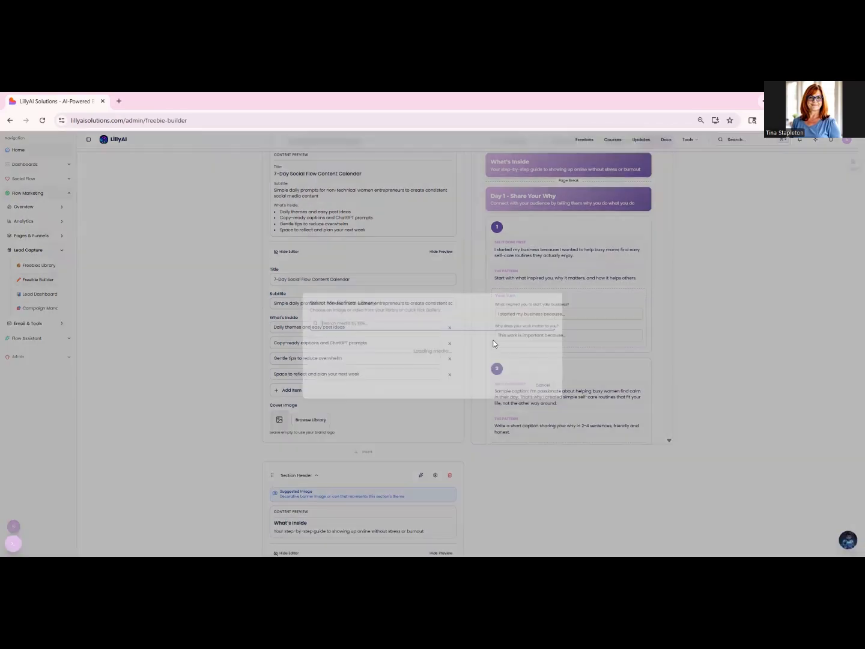
{"action": "scroll", "coordinate": [498, 386], "scroll_direction": "down", "scroll_amount": 1}
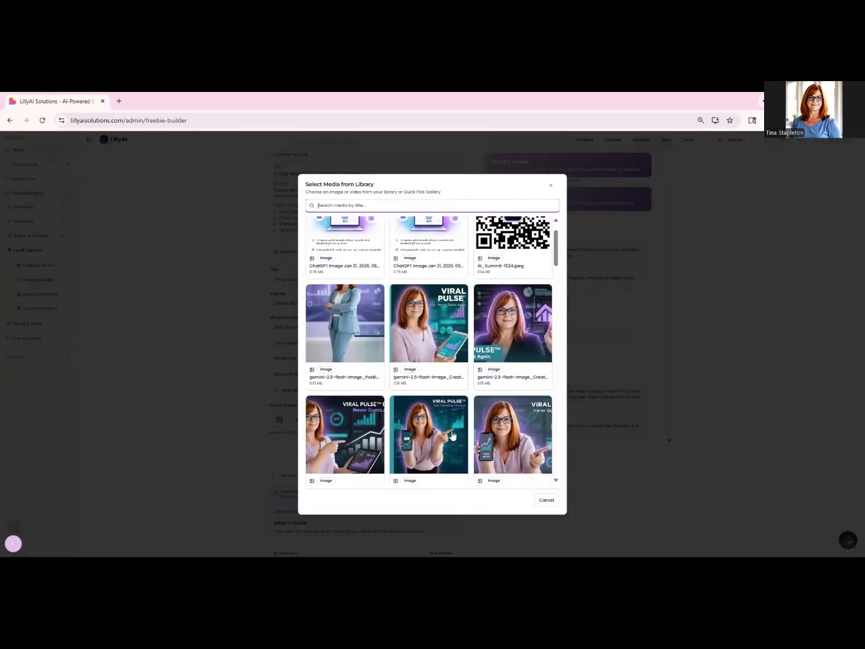
{"action": "left_click", "coordinate": [502, 435]}
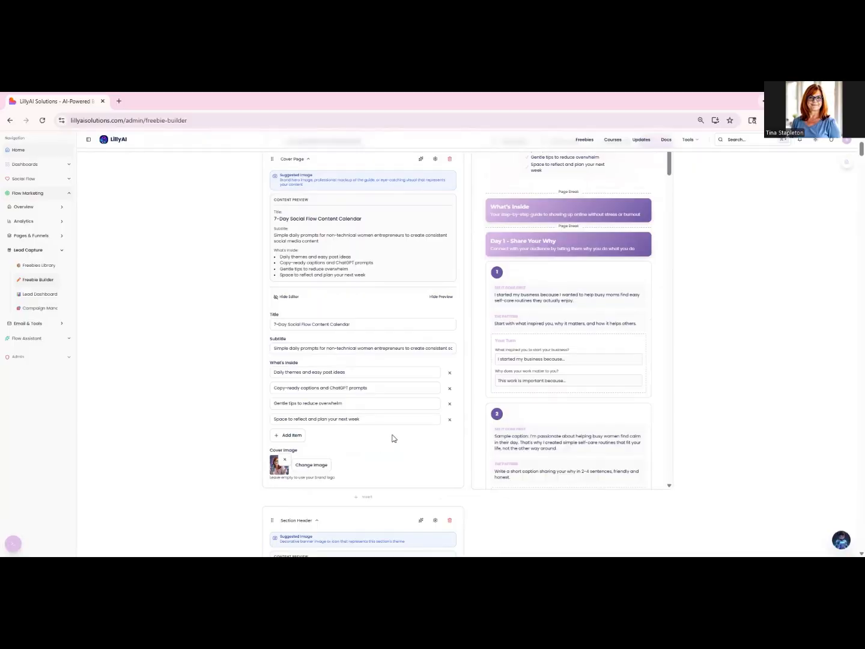
- Look through the generated section headers and the Day 1 prompt blocks with their examples, patterns and fill-in fields
{"action": "scroll", "coordinate": [392, 437], "scroll_direction": "down", "scroll_amount": 1}
{"action": "scroll", "coordinate": [393, 438], "scroll_direction": "down", "scroll_amount": 1}
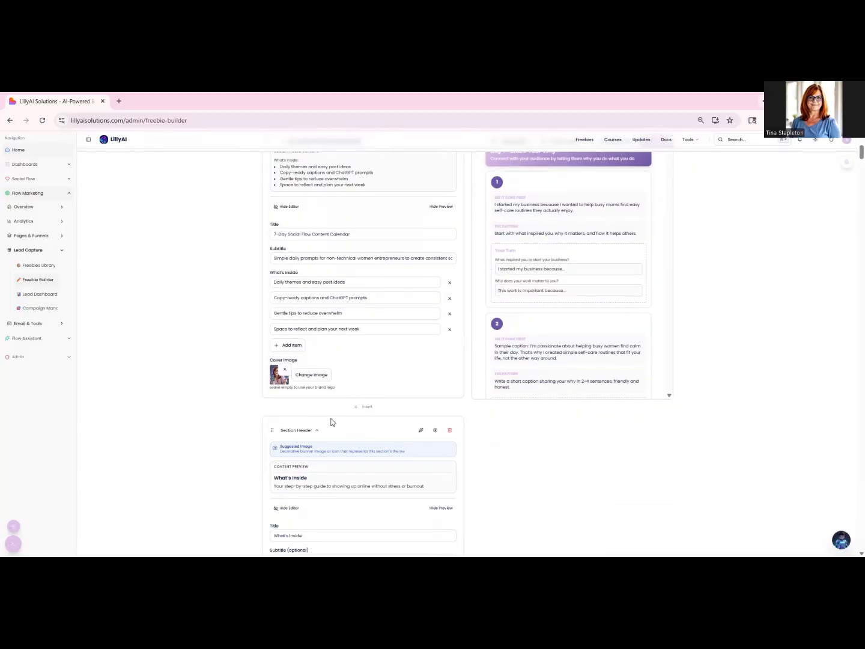
{"action": "scroll", "coordinate": [331, 423], "scroll_direction": "down", "scroll_amount": 1}
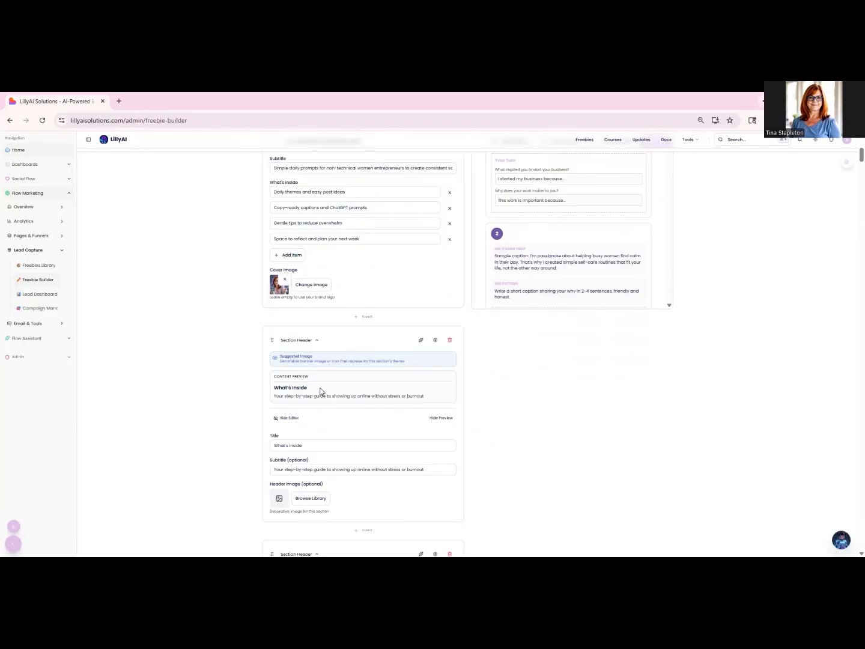
{"action": "scroll", "coordinate": [338, 413], "scroll_direction": "down", "scroll_amount": 3}
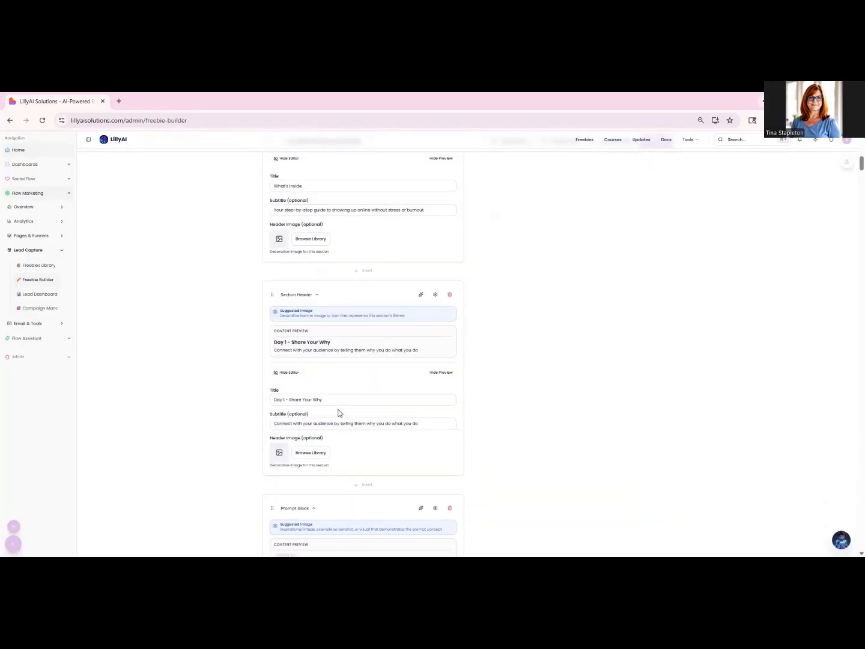
{"action": "scroll", "coordinate": [358, 409], "scroll_direction": "down", "scroll_amount": 3}
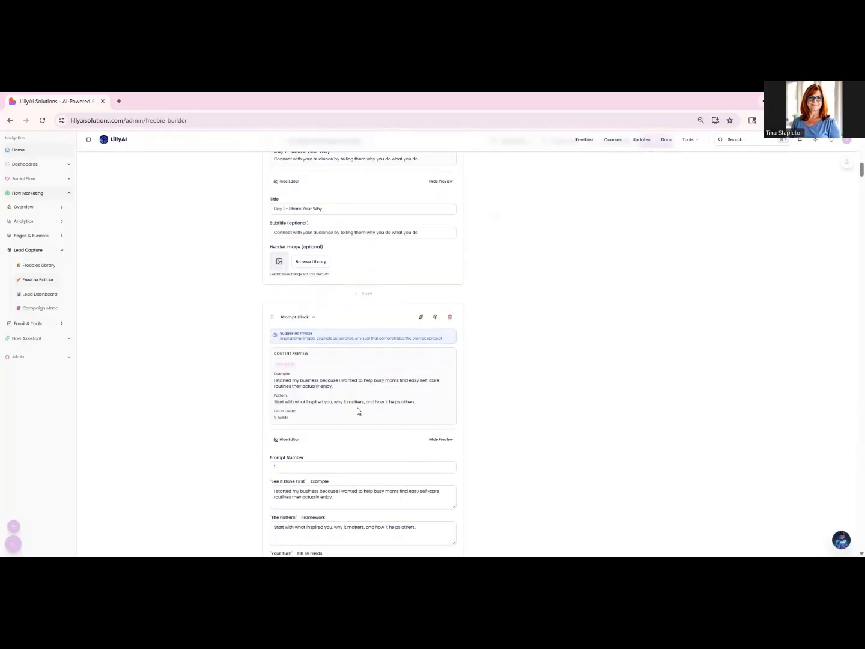
{"action": "scroll", "coordinate": [357, 411], "scroll_direction": "down", "scroll_amount": 5}
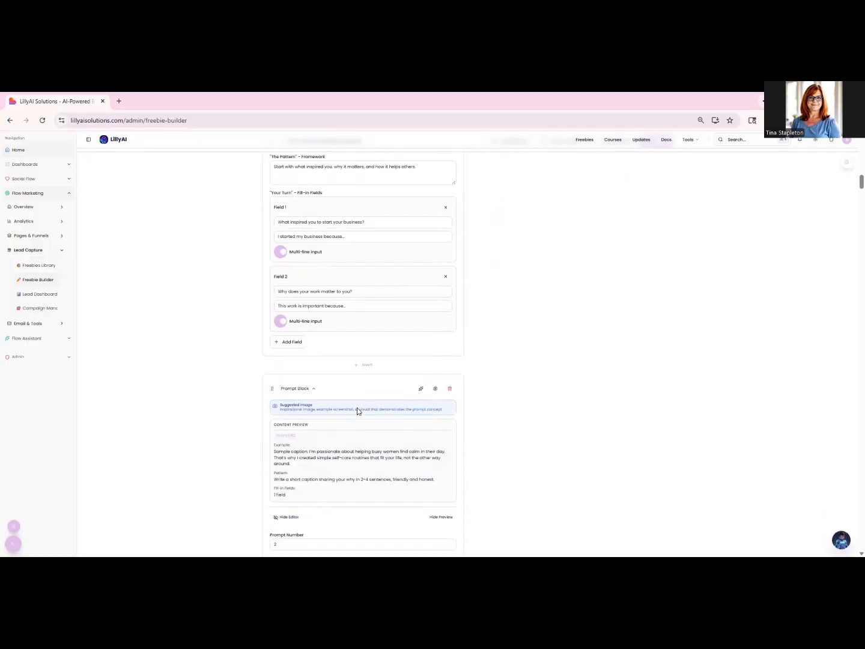
{"action": "scroll", "coordinate": [359, 409], "scroll_direction": "down", "scroll_amount": 4}
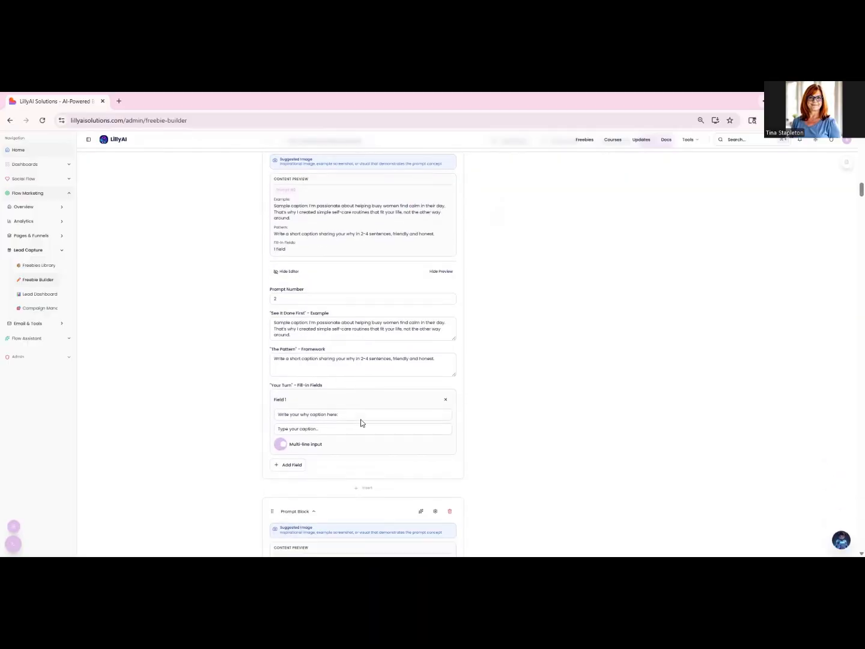
{"action": "scroll", "coordinate": [361, 424], "scroll_direction": "down", "scroll_amount": 4}
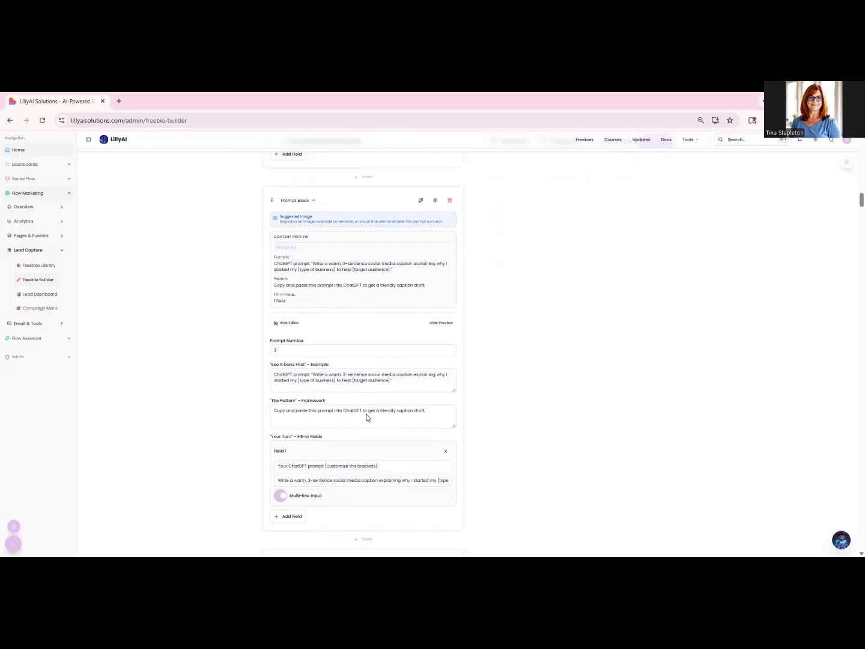
{"action": "scroll", "coordinate": [367, 417], "scroll_direction": "up", "scroll_amount": 3}
{"action": "scroll", "coordinate": [367, 417], "scroll_direction": "down", "scroll_amount": 3}
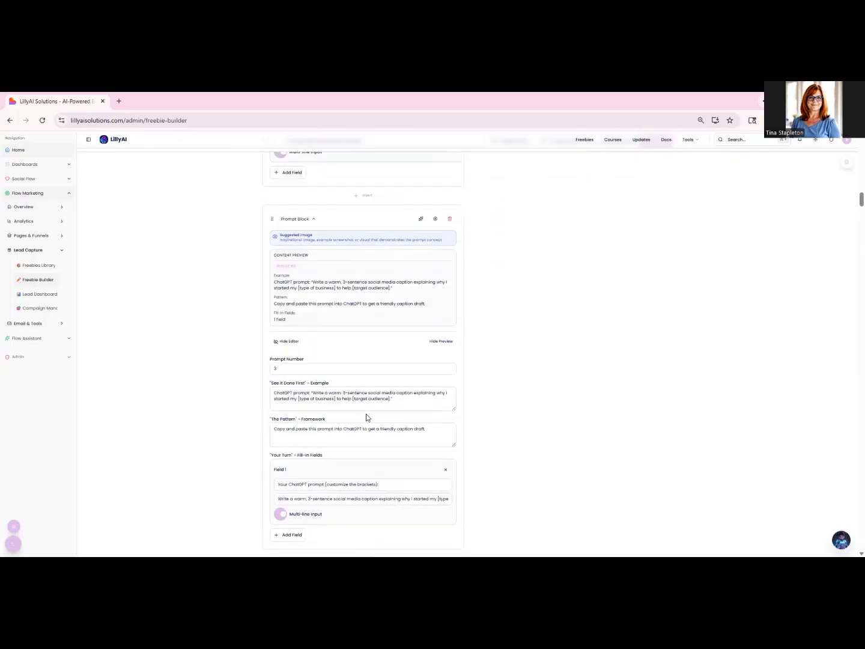
{"action": "scroll", "coordinate": [367, 417], "scroll_direction": "up", "scroll_amount": 3}
{"action": "scroll", "coordinate": [366, 416], "scroll_direction": "up", "scroll_amount": 20}
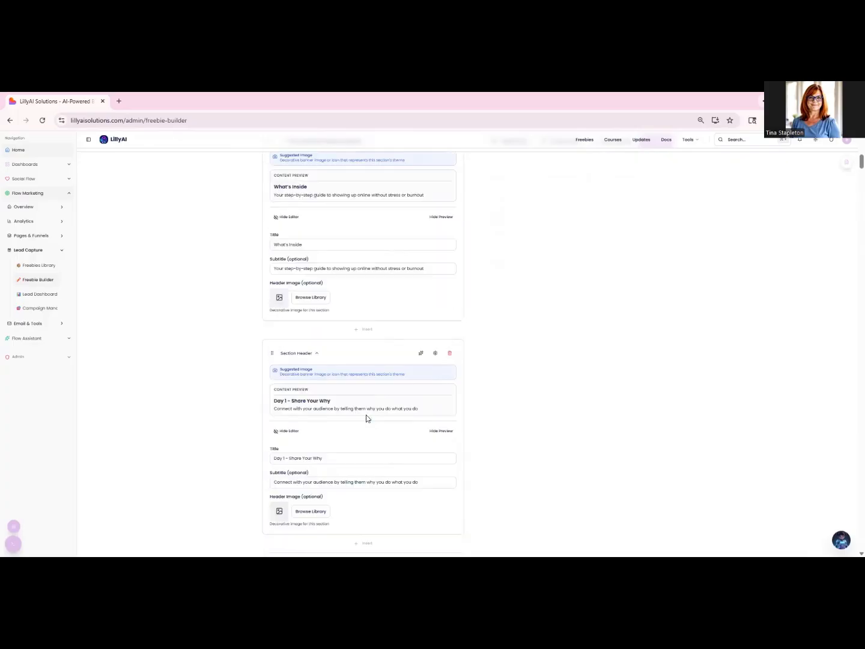
{"action": "scroll", "coordinate": [366, 417], "scroll_direction": "up", "scroll_amount": 3}
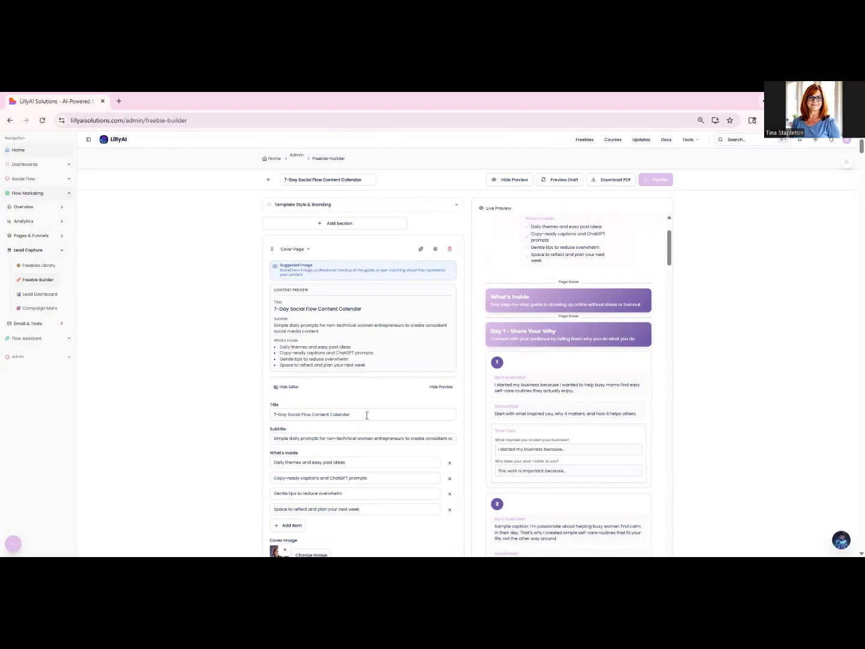
- Preview the draft freebie and review its cover image, title, What's Inside items and first section headers
{"action": "left_click", "coordinate": [550, 183]}
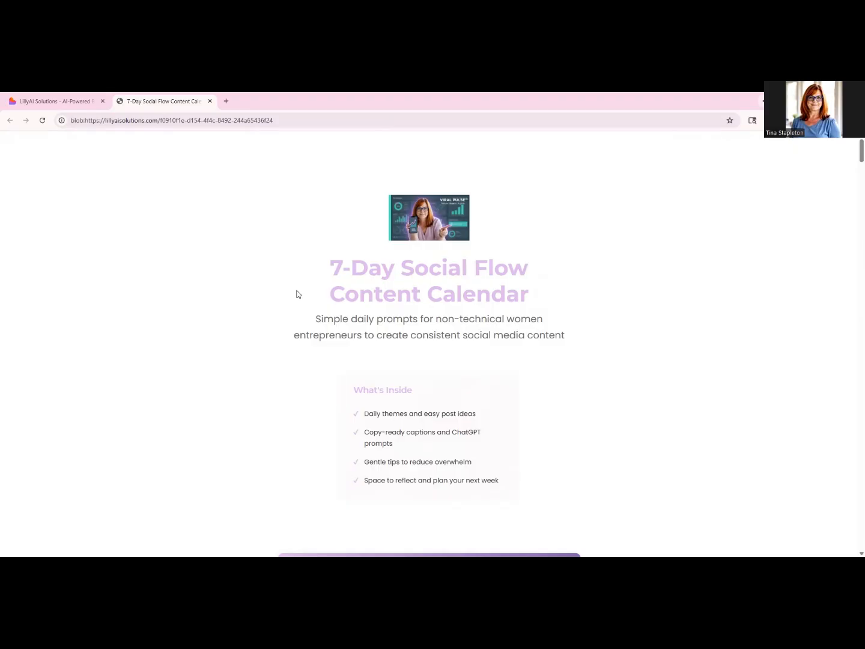
{"action": "scroll", "coordinate": [280, 292], "scroll_direction": "down", "scroll_amount": 1}
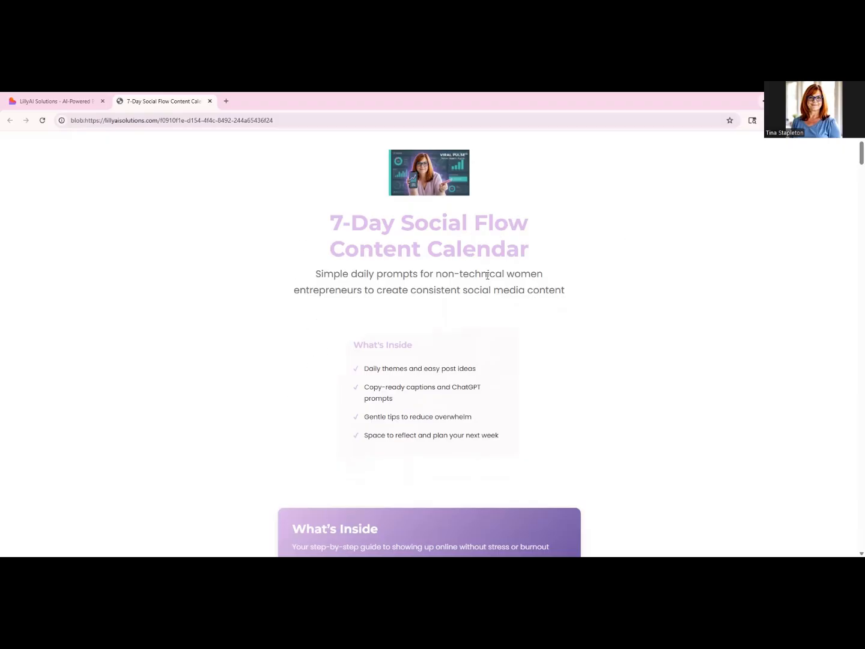
{"action": "scroll", "coordinate": [357, 336], "scroll_direction": "down", "scroll_amount": 1}
{"action": "scroll", "coordinate": [324, 334], "scroll_direction": "down", "scroll_amount": 1}
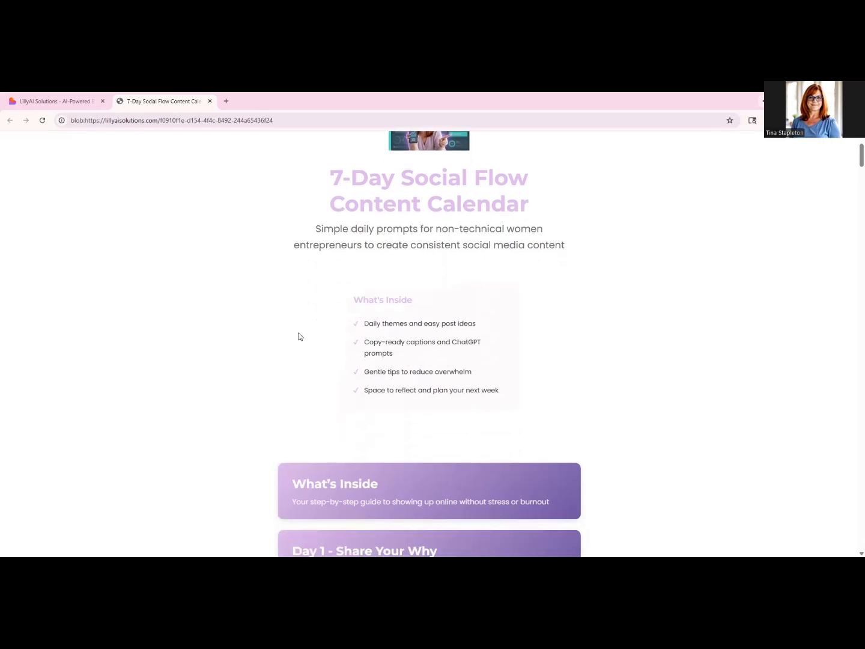
{"action": "scroll", "coordinate": [297, 348], "scroll_direction": "down", "scroll_amount": 3}
{"action": "scroll", "coordinate": [295, 345], "scroll_direction": "down", "scroll_amount": 1}
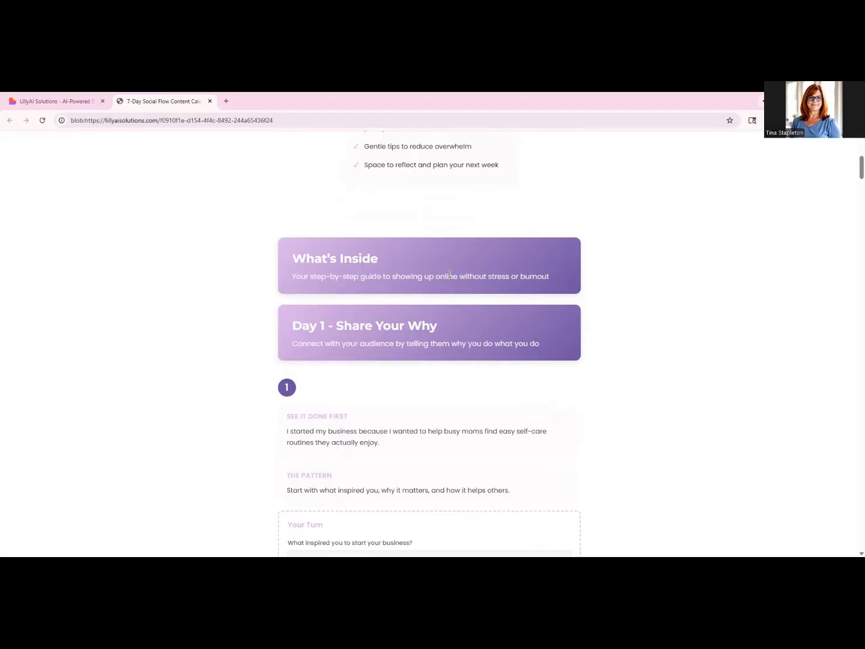
{"action": "scroll", "coordinate": [480, 311], "scroll_direction": "down", "scroll_amount": 2}
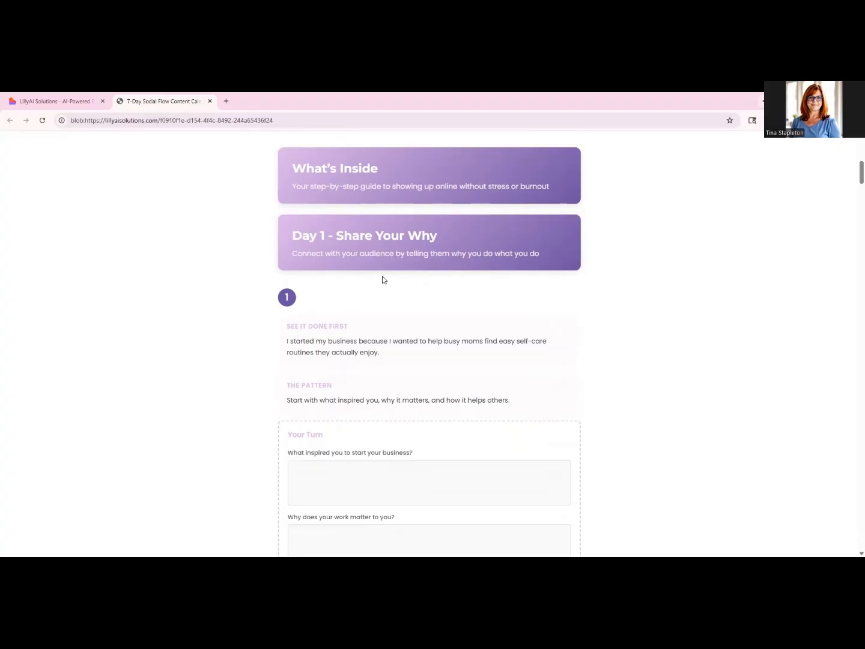
- Read through the Day 1 and Day 2 prompt blocks with their examples, patterns and fill-in boxes in the draft preview
{"action": "scroll", "coordinate": [383, 280], "scroll_direction": "down", "scroll_amount": 2}
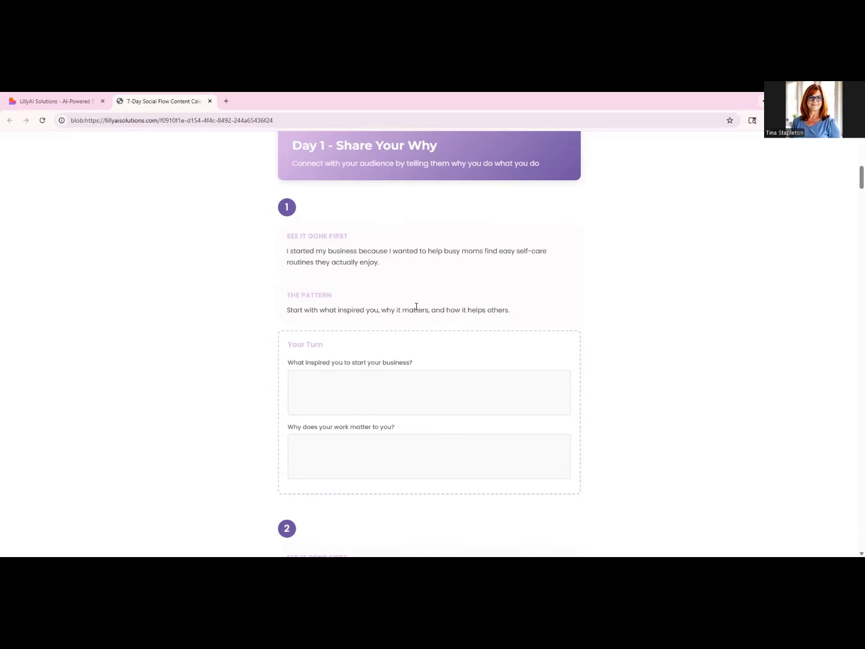
{"action": "scroll", "coordinate": [416, 306], "scroll_direction": "down", "scroll_amount": 5}
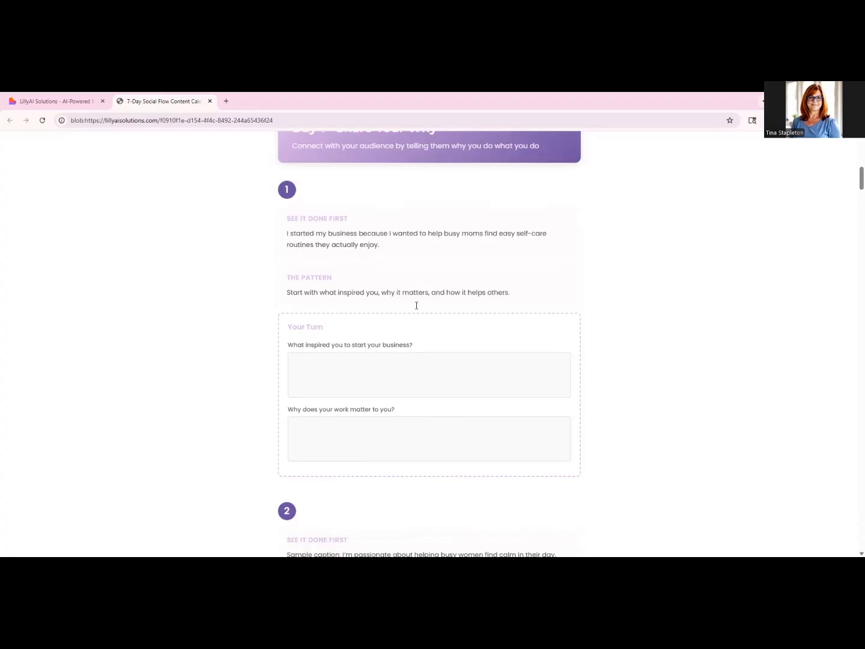
{"action": "scroll", "coordinate": [372, 306], "scroll_direction": "down", "scroll_amount": 6}
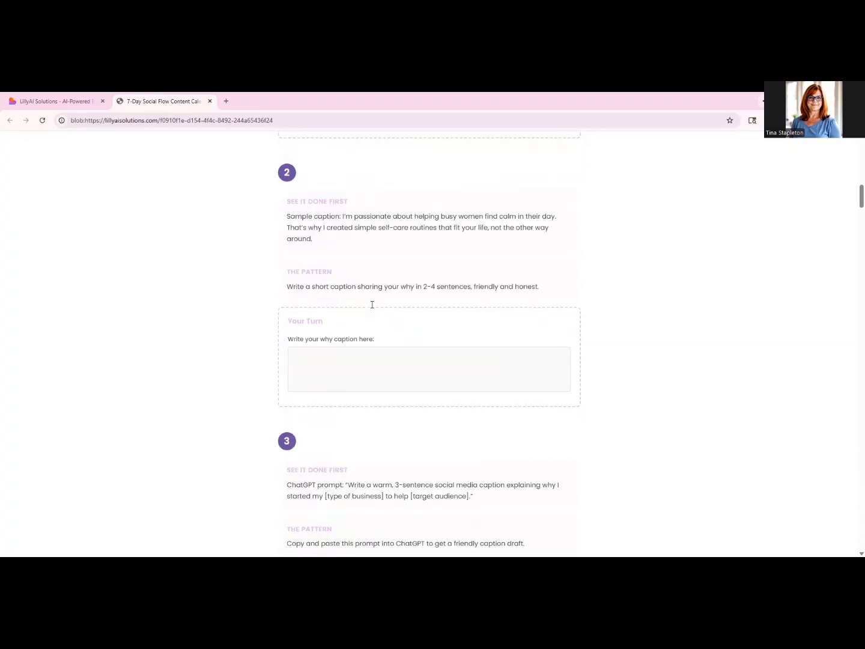
{"action": "scroll", "coordinate": [372, 309], "scroll_direction": "down", "scroll_amount": 3}
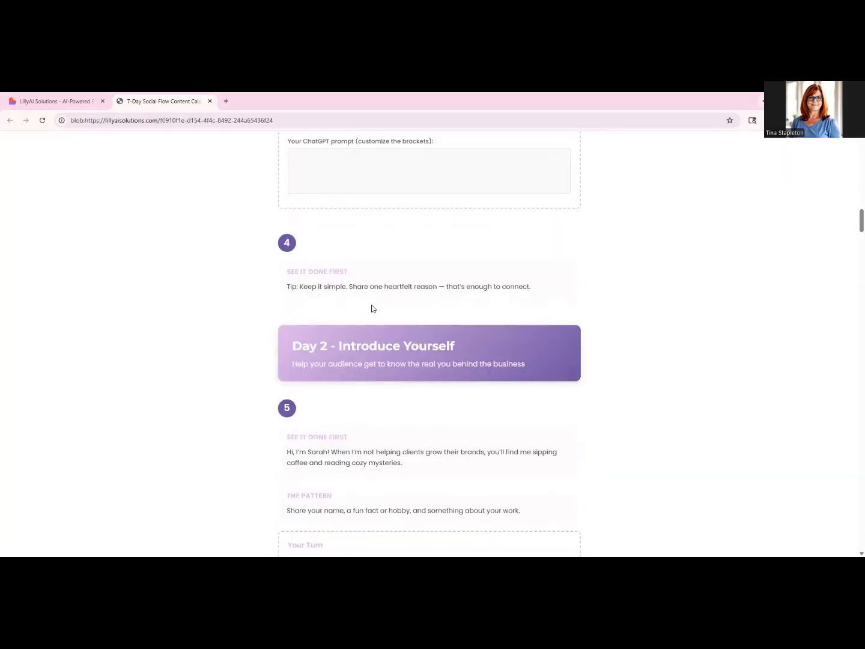
{"action": "scroll", "coordinate": [371, 309], "scroll_direction": "down", "scroll_amount": 7}
{"action": "scroll", "coordinate": [371, 309], "scroll_direction": "down", "scroll_amount": 2}
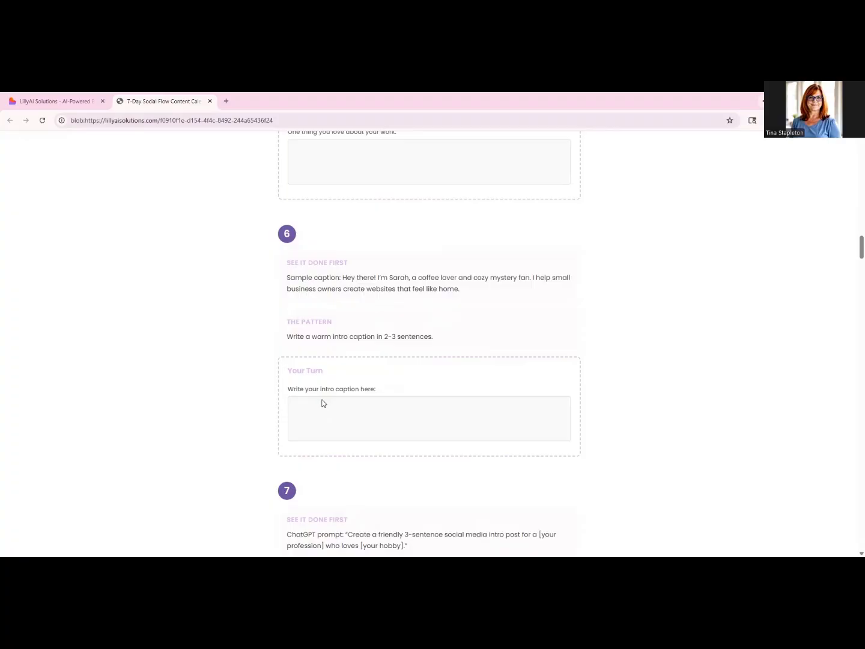
{"action": "scroll", "coordinate": [322, 403], "scroll_direction": "down", "scroll_amount": 4}
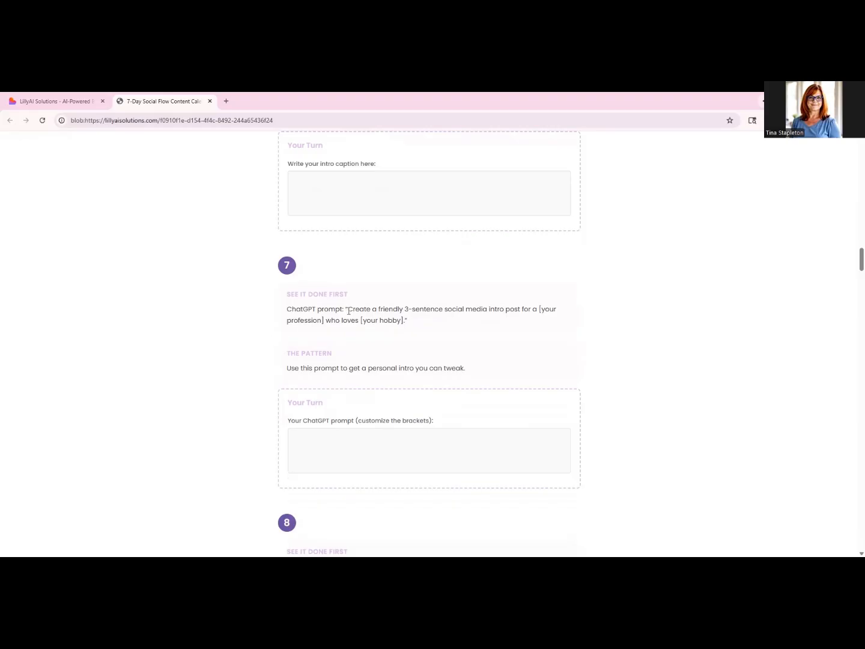
- Highlight the example ChatGPT prompt for a friendly 3-sentence intro post in block 7, and clear the selection
{"action": "left_click_drag", "start_coordinate": [349, 310], "coordinate": [407, 324]}
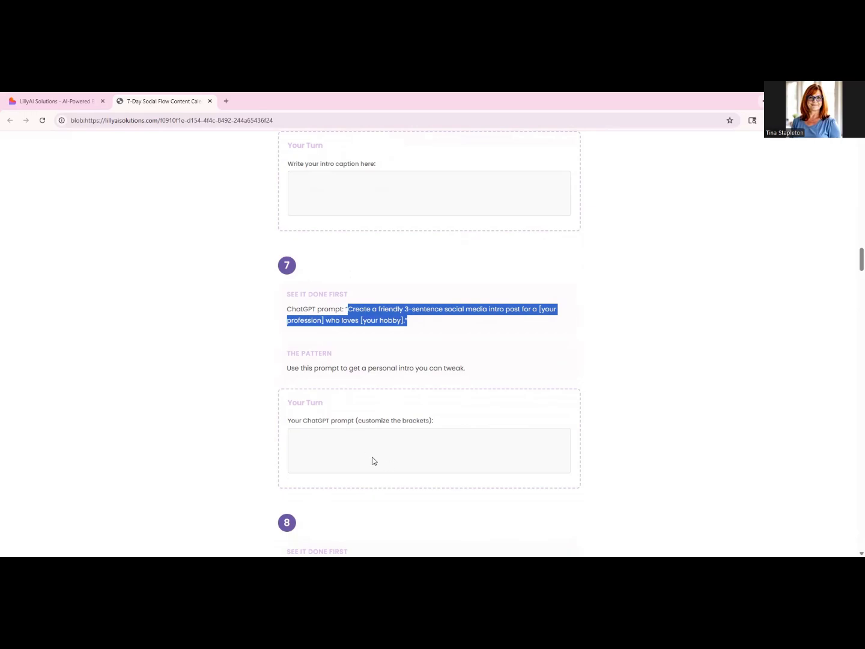
{"action": "right_click", "coordinate": [378, 327]}
{"action": "left_click", "coordinate": [319, 340]}
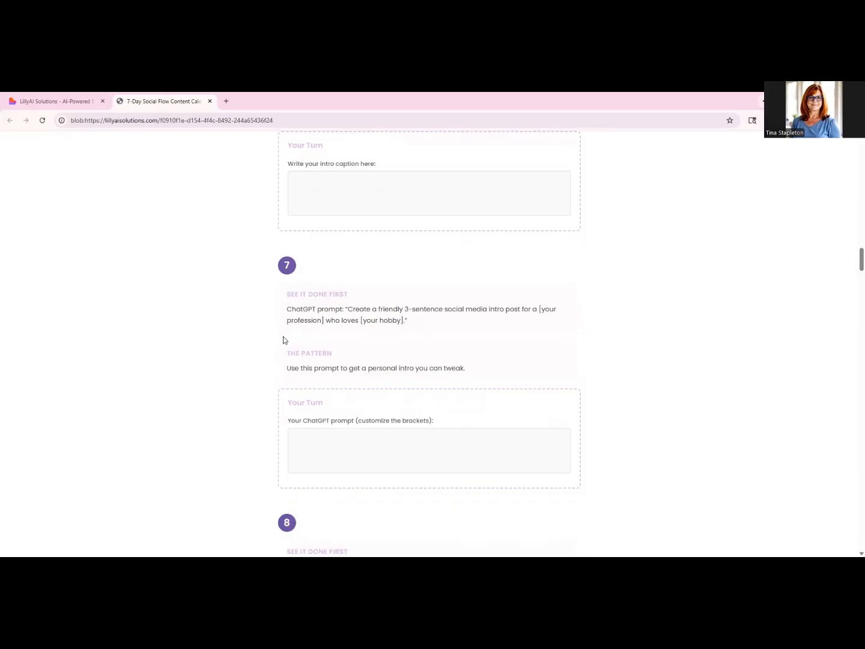
- Look through the Day 3, Day 4 and Day 5 prompt blocks in the draft preview and return to the cover
{"action": "scroll", "coordinate": [295, 355], "scroll_direction": "down", "scroll_amount": 4}
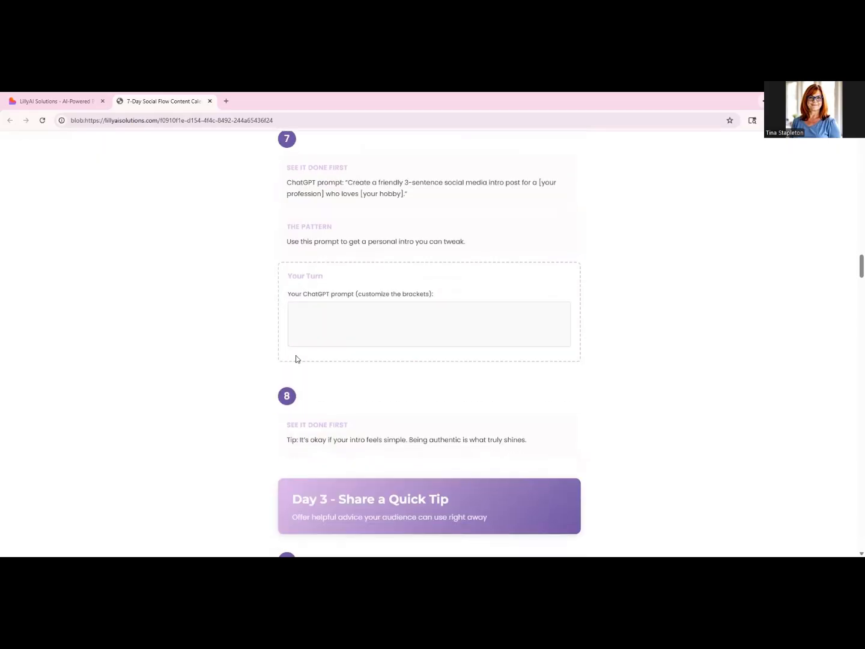
{"action": "scroll", "coordinate": [248, 351], "scroll_direction": "down", "scroll_amount": 3}
{"action": "scroll", "coordinate": [250, 351], "scroll_direction": "down", "scroll_amount": 10}
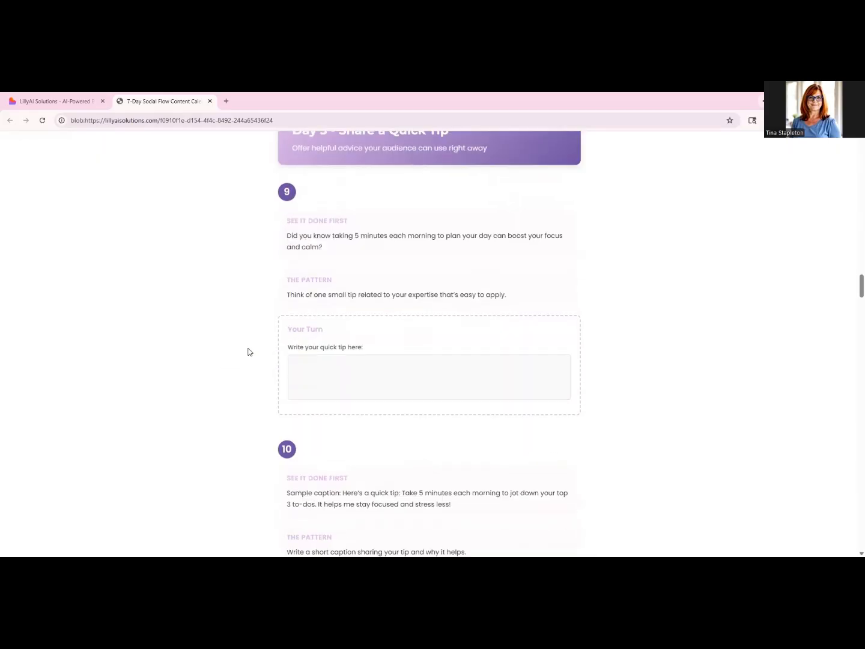
{"action": "scroll", "coordinate": [250, 352], "scroll_direction": "down", "scroll_amount": 8}
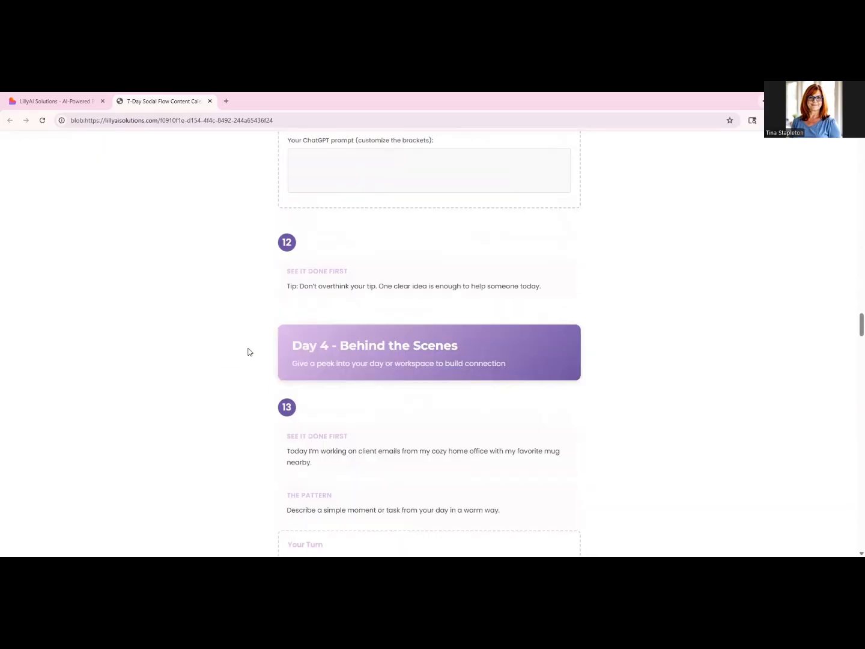
{"action": "scroll", "coordinate": [250, 351], "scroll_direction": "down", "scroll_amount": 6}
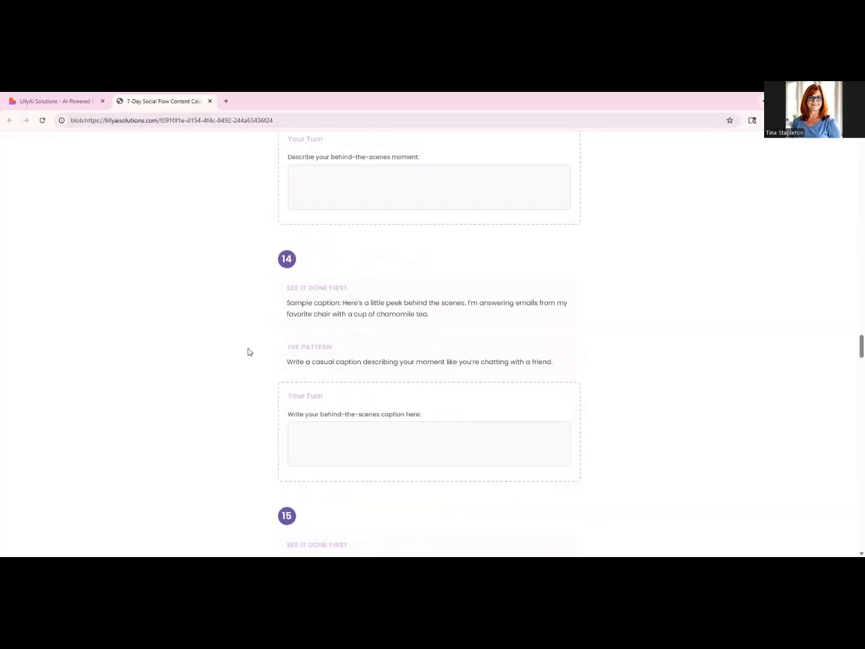
{"action": "scroll", "coordinate": [250, 351], "scroll_direction": "down", "scroll_amount": 3}
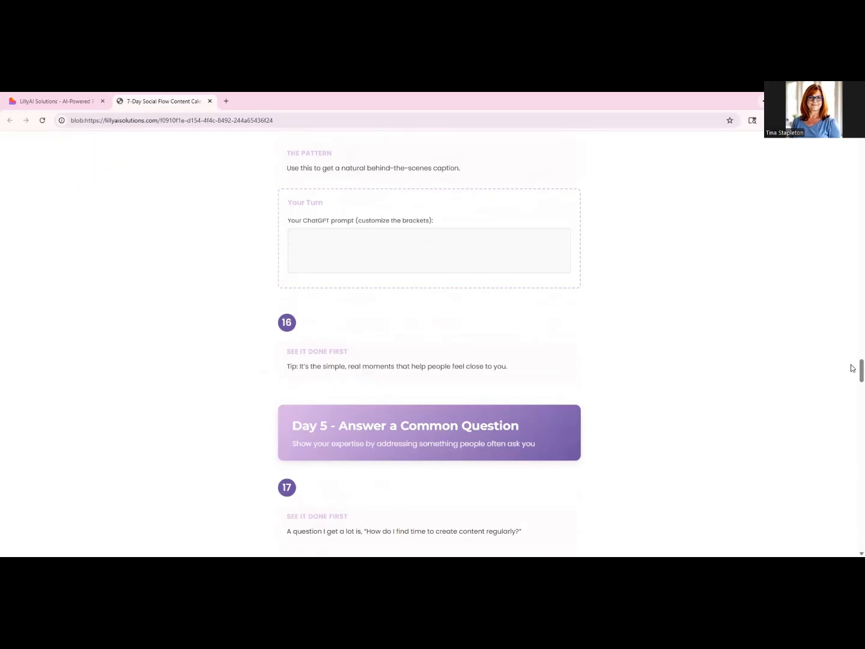
{"action": "scroll", "coordinate": [851, 366], "scroll_direction": "up", "scroll_amount": 1}
{"action": "left_click_drag", "start_coordinate": [861, 367], "coordinate": [861, 136]}
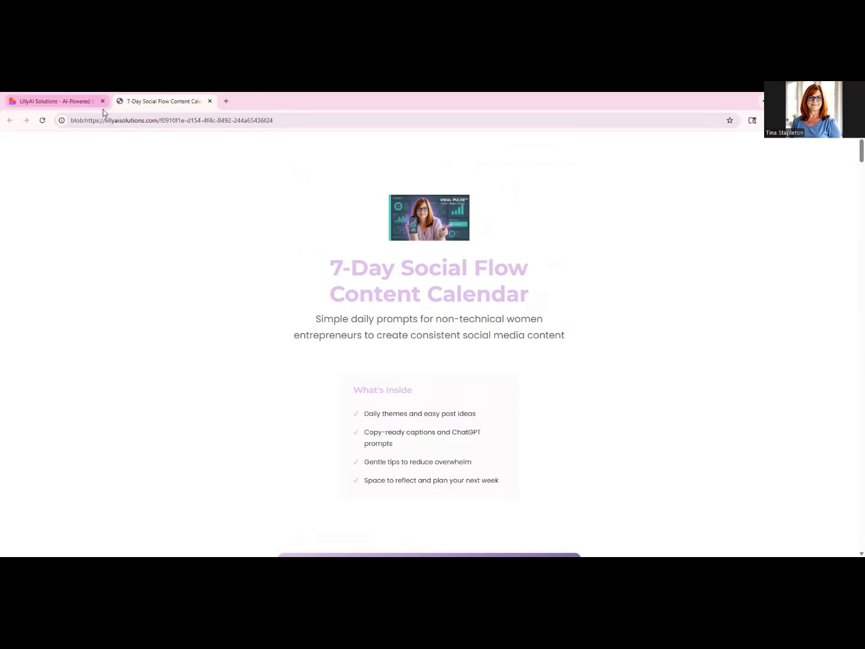
- Return to the Freebie Builder and examine the library publishing options, including the description and the available auto-enroll email sequences
{"action": "left_click", "coordinate": [43, 104]}
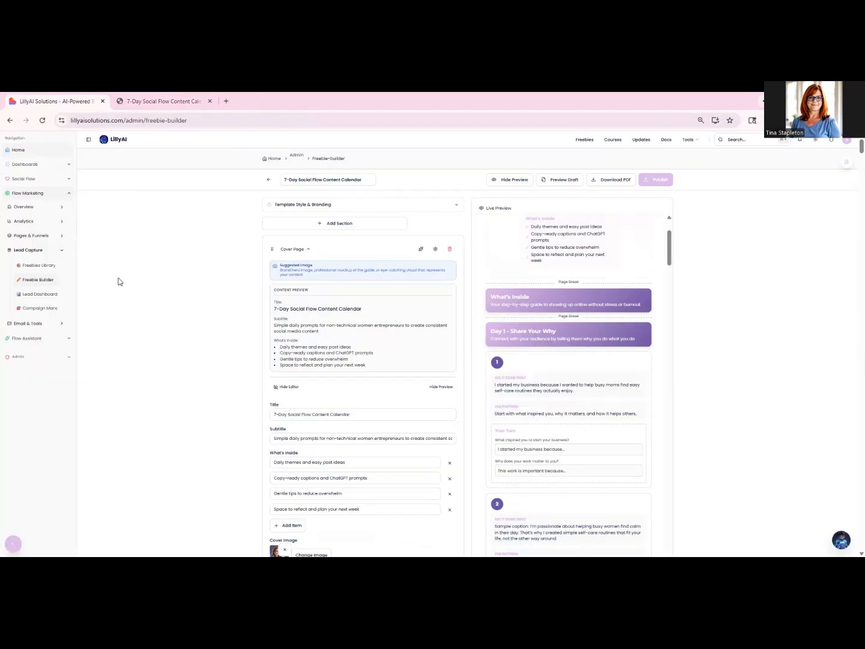
{"action": "left_click", "coordinate": [661, 182]}
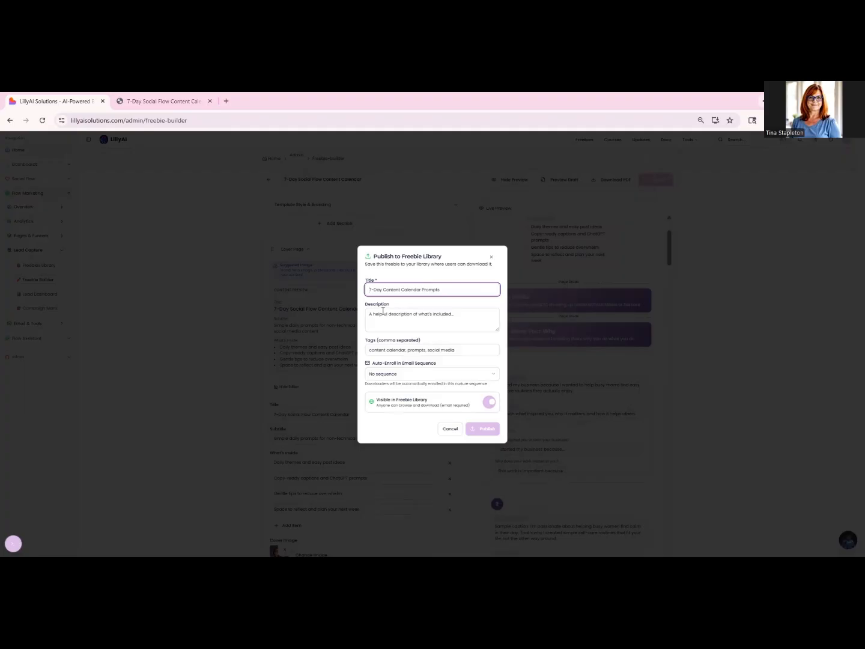
{"action": "left_click", "coordinate": [383, 311]}
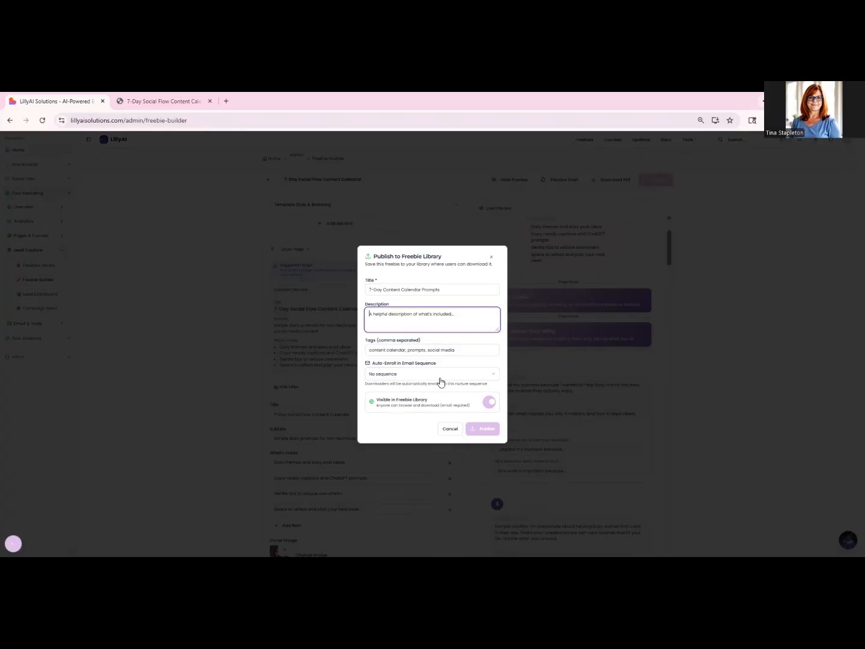
{"action": "left_click", "coordinate": [495, 377]}
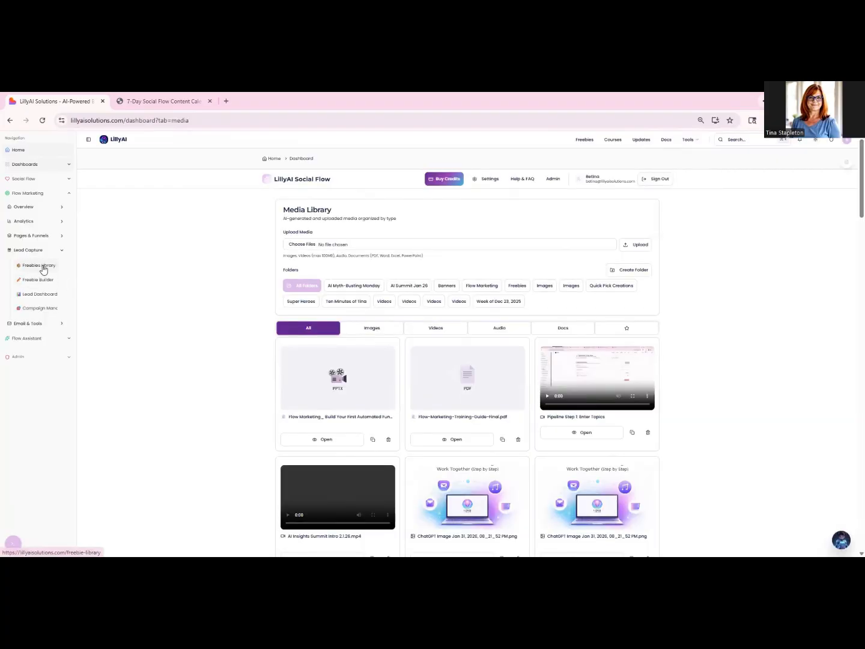
- Browse the Freebies Library, filtering it to PDFs and then showing all freebies again
{"action": "left_click", "coordinate": [42, 266]}
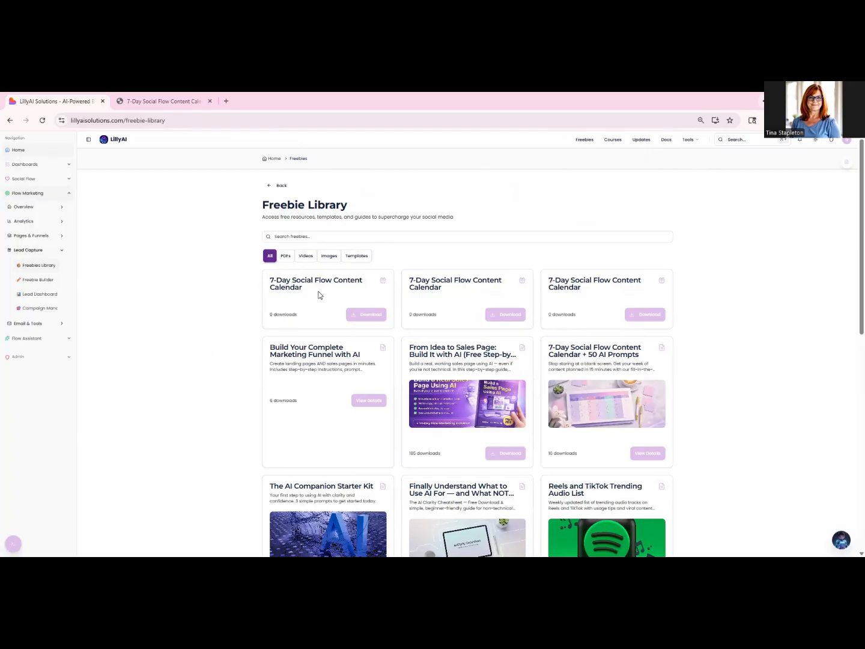
{"action": "left_click", "coordinate": [282, 258]}
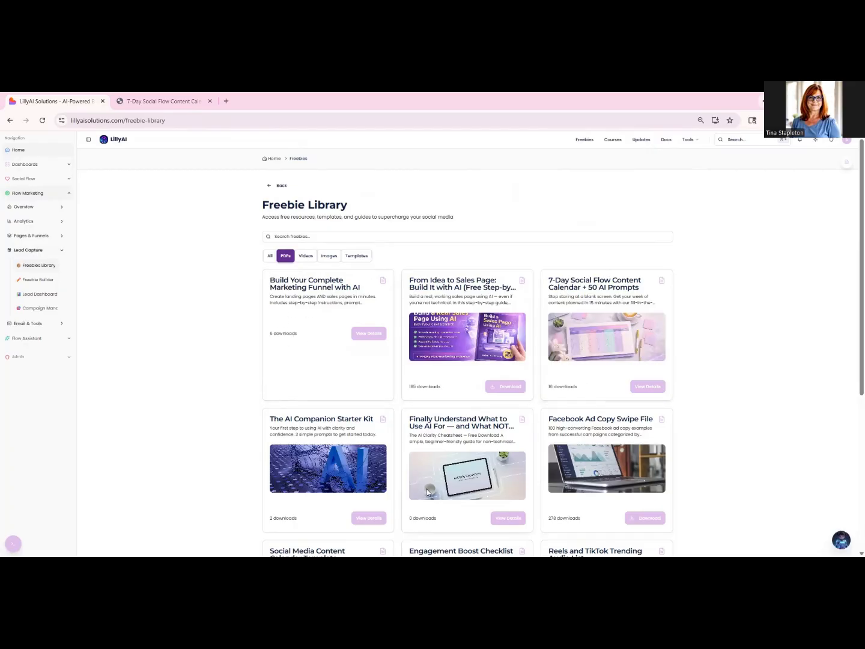
{"action": "left_click", "coordinate": [269, 255]}
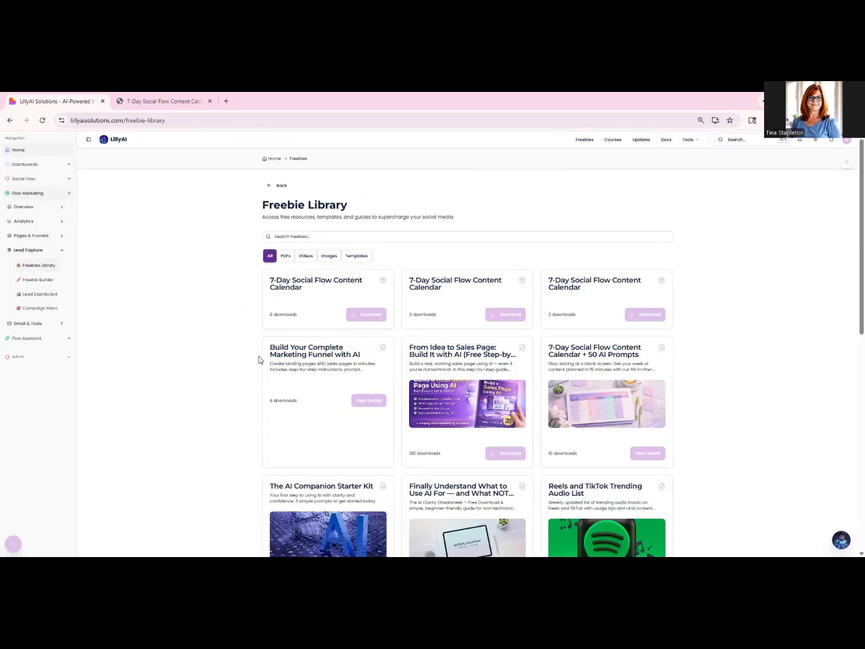
{"action": "scroll", "coordinate": [239, 357], "scroll_direction": "down", "scroll_amount": 2}
{"action": "scroll", "coordinate": [239, 357], "scroll_direction": "down", "scroll_amount": 2}
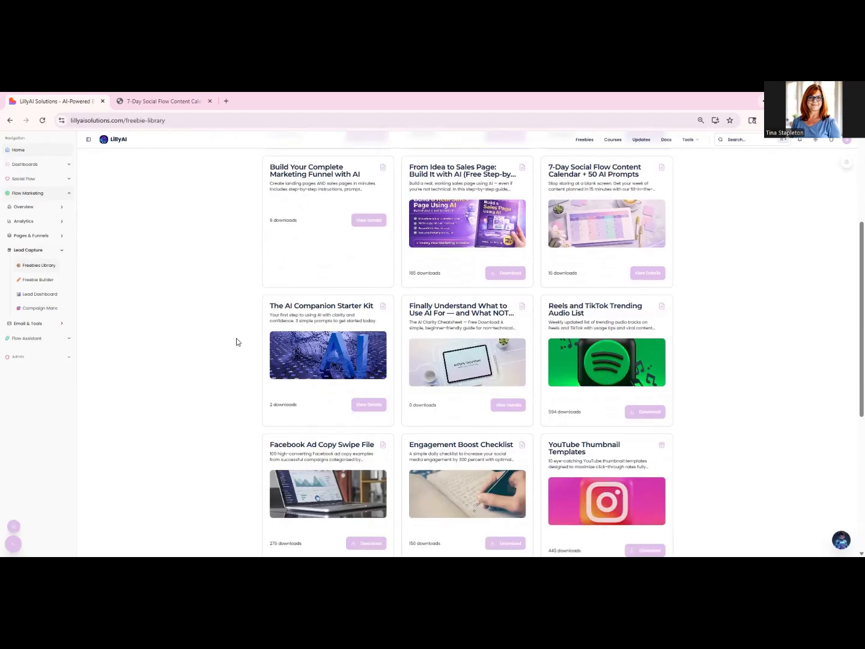
- Open the Social Flow Automated Social Media Posts funnel for editing from the Funnel Manager
{"action": "left_click", "coordinate": [61, 251]}
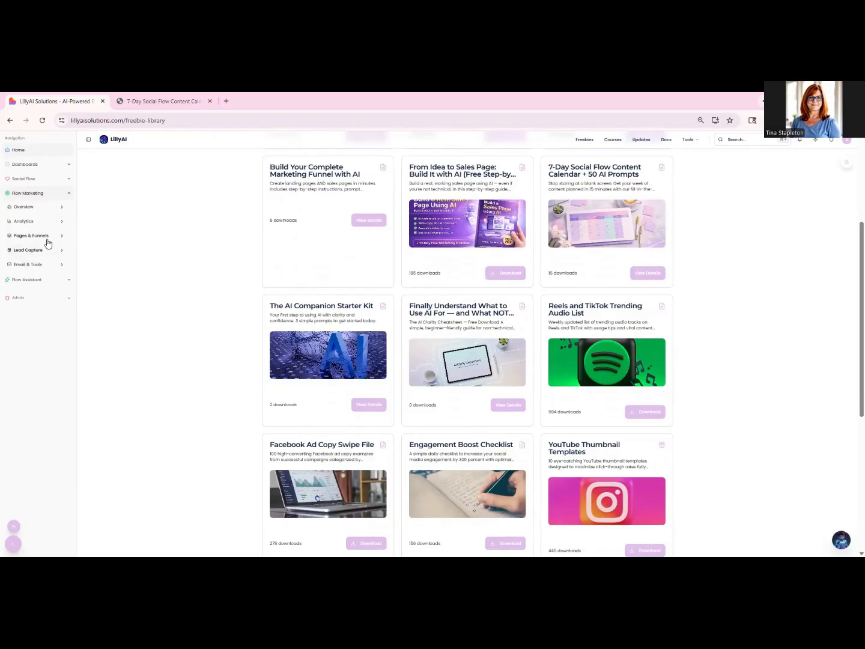
{"action": "left_click", "coordinate": [60, 238]}
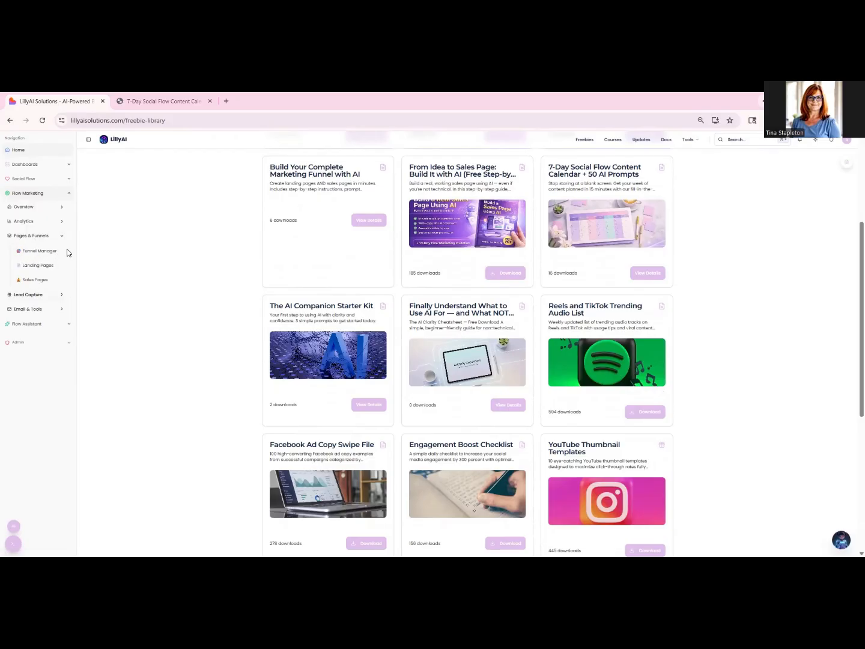
{"action": "left_click", "coordinate": [36, 255]}
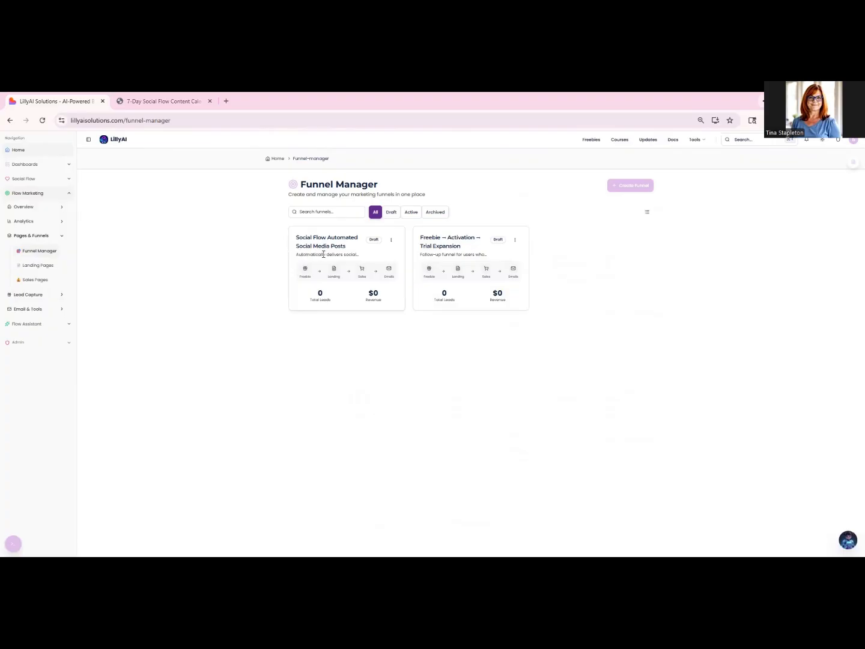
{"action": "left_click", "coordinate": [392, 241]}
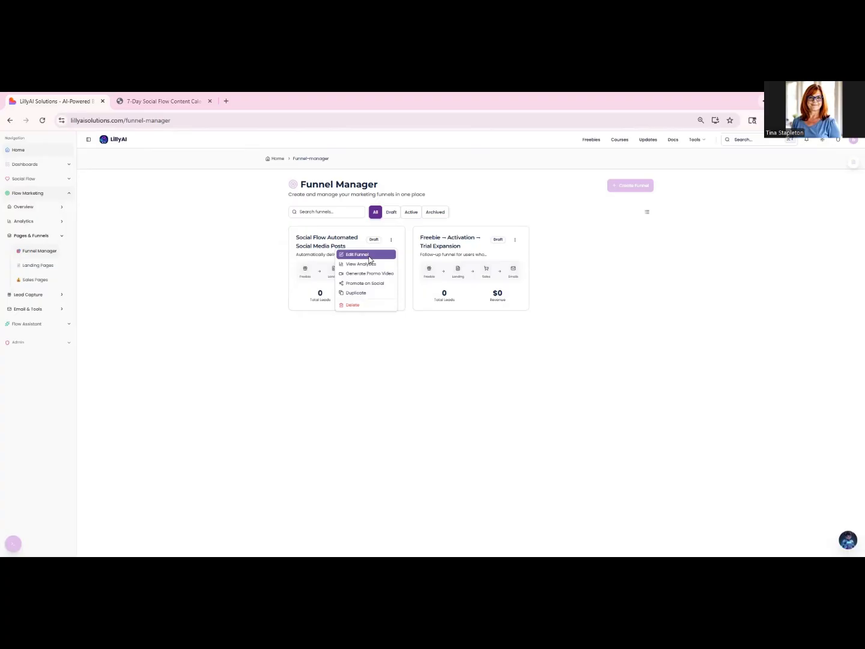
{"action": "left_click", "coordinate": [370, 255]}
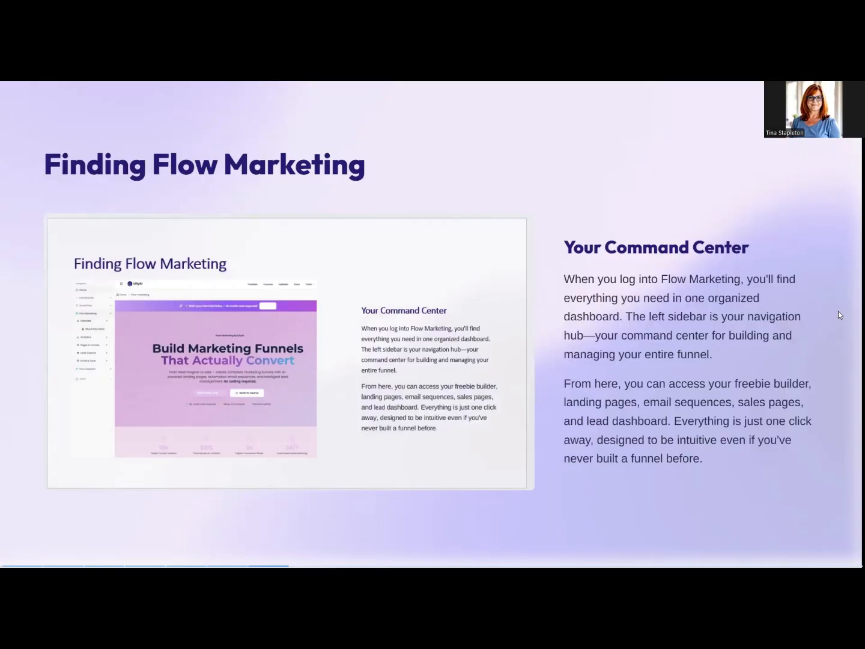
{"action": "key", "text": "Right"}
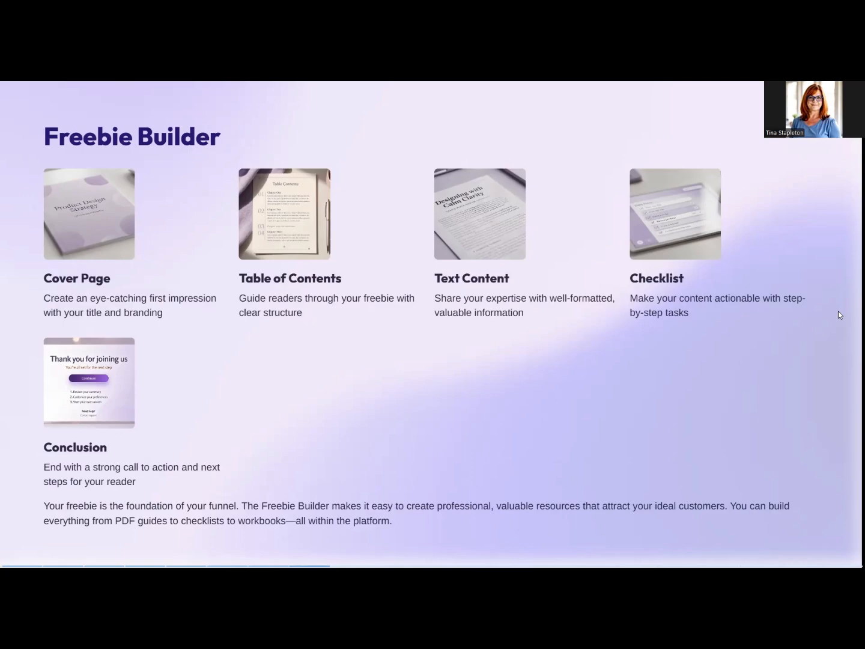
{"action": "key", "text": "Right"}
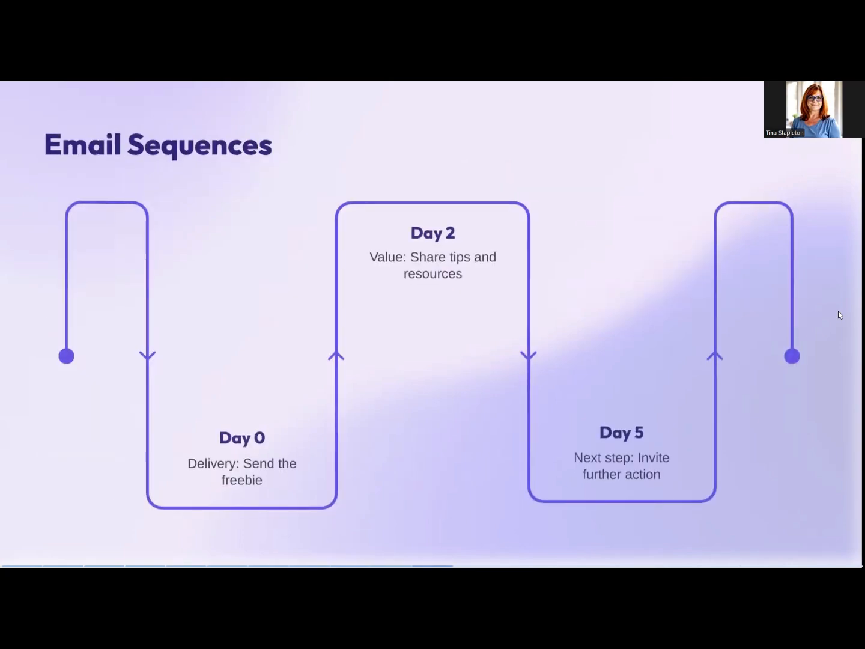